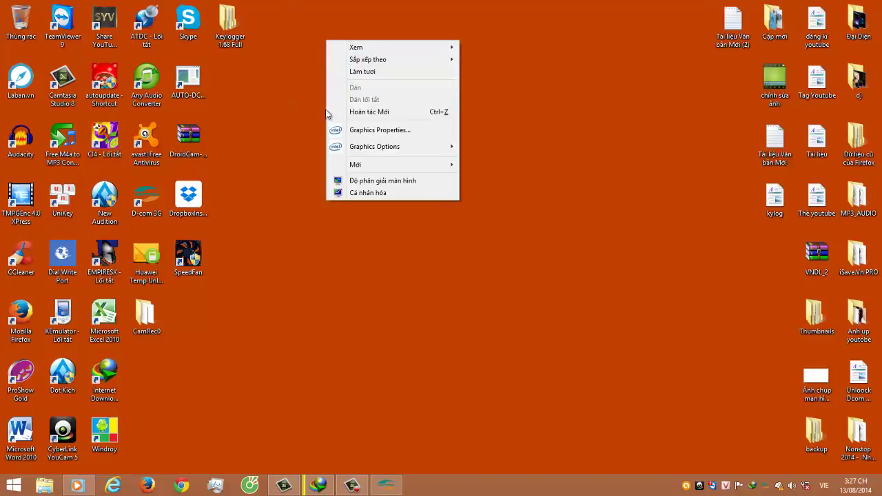
Search the computer for "WOR", open WordPad and zoom the blank document to 236%.
mouse_move(373, 169)
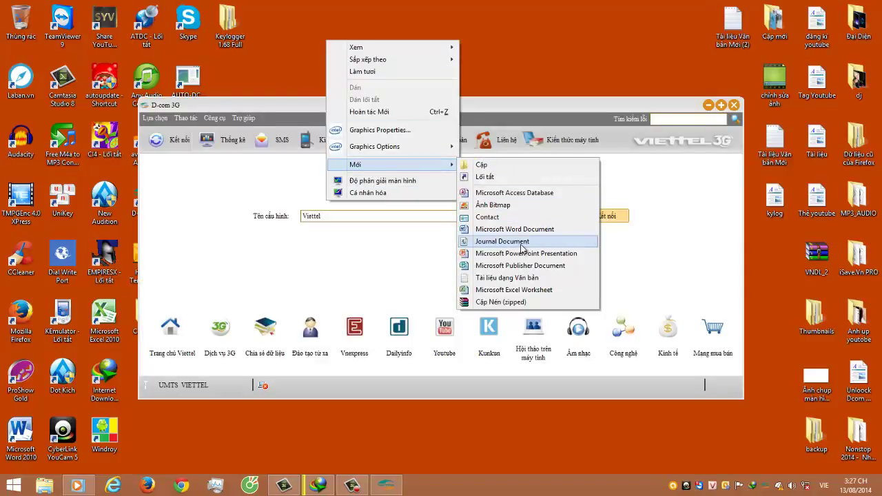
click(502, 70)
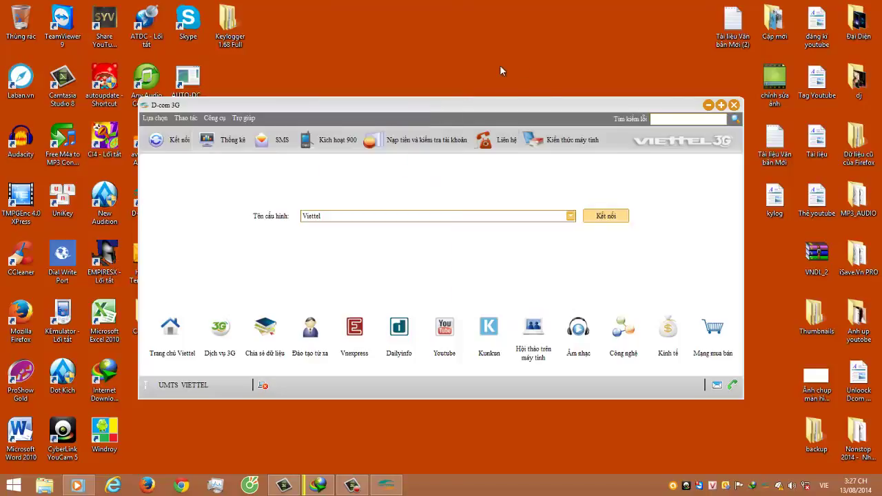
mouse_move(879, 3)
click(858, 138)
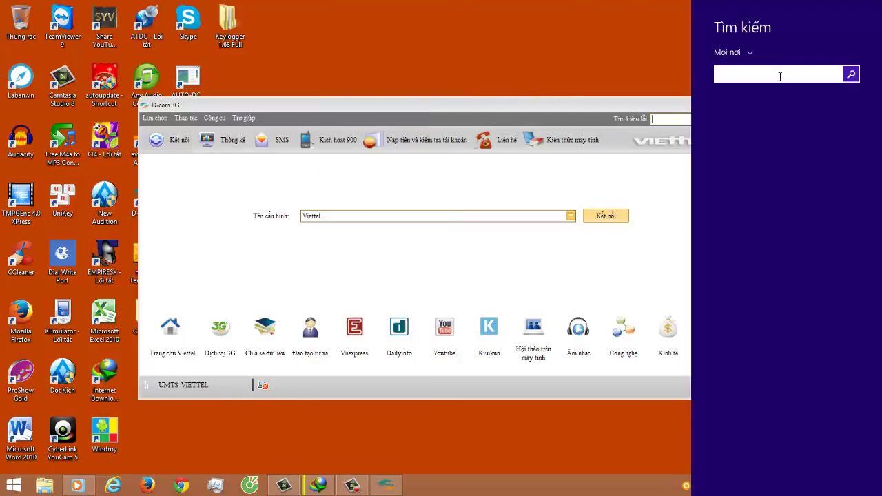
text(WOR)
click(778, 116)
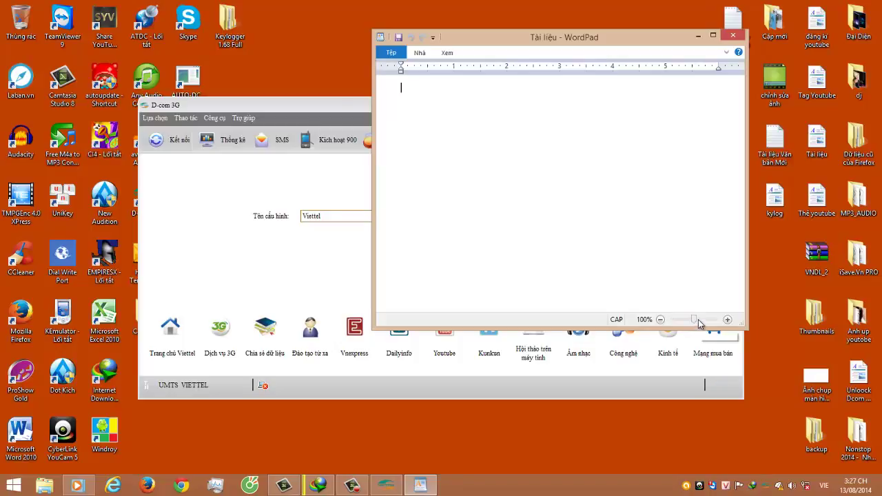
click(699, 320)
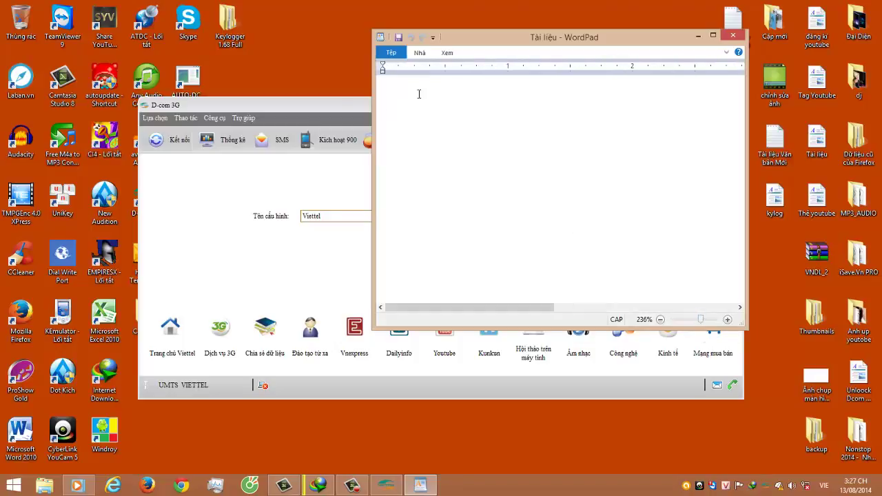
Write "CHÀO GROUP !" and, on a new line below, "hack băng thông dcom e173 theo cách thủ".
text(CHAO)
text( GROU)
text(P !)
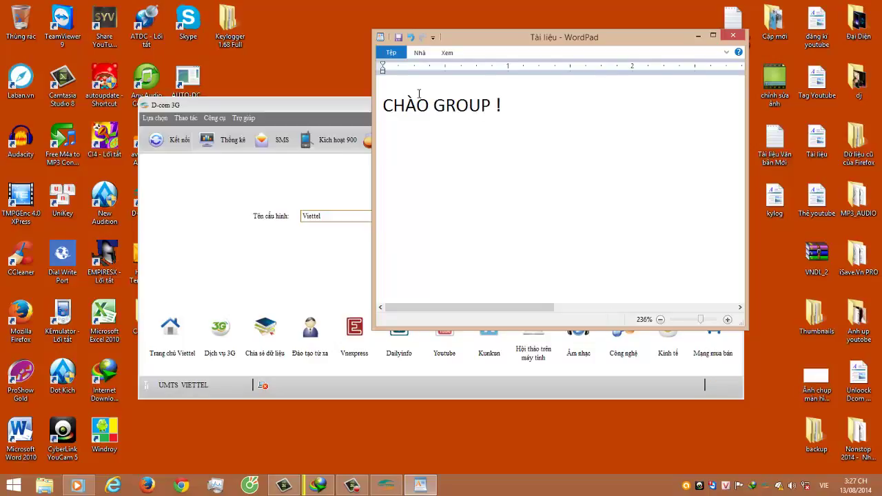
text(hac)
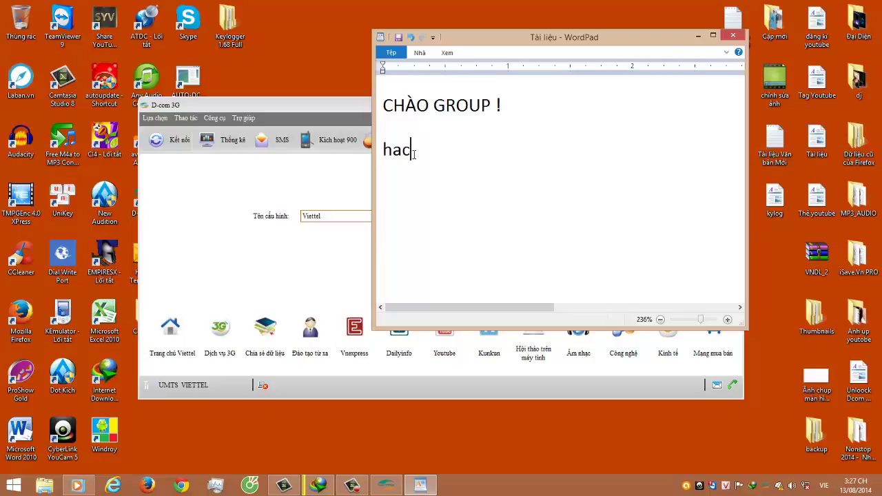
text(k ba)
text(ng thông )
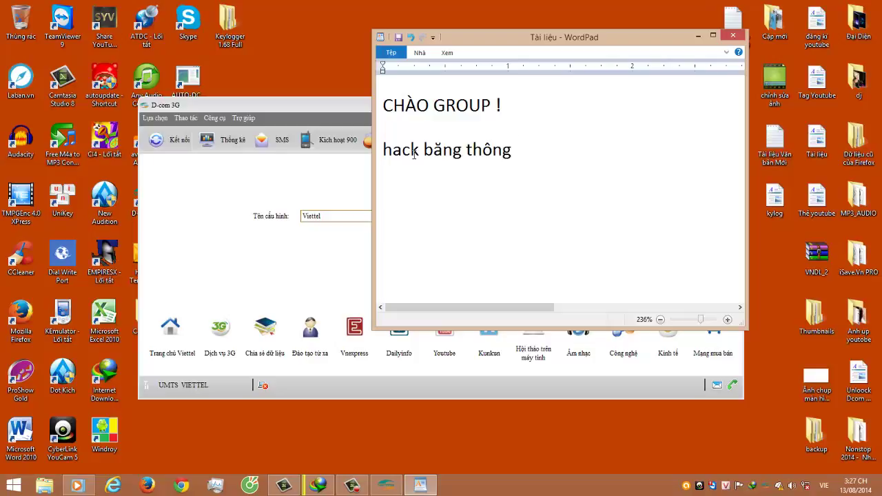
text(dcom e1)
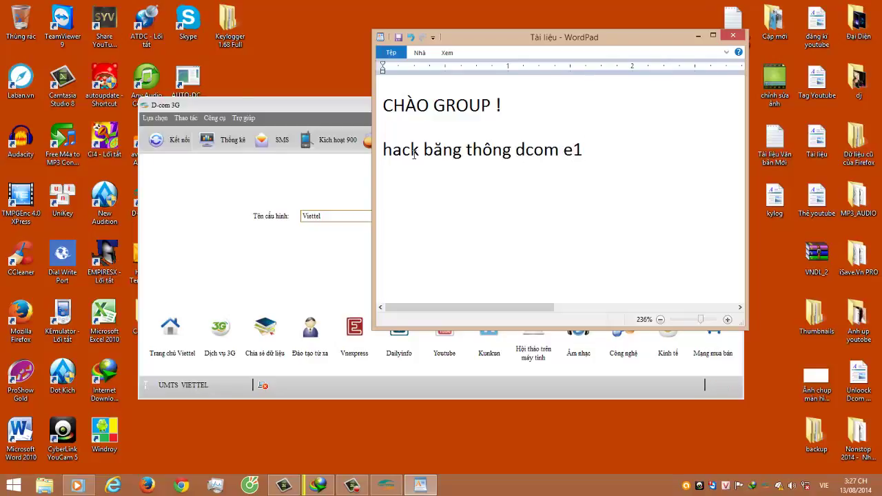
text(73 theo)
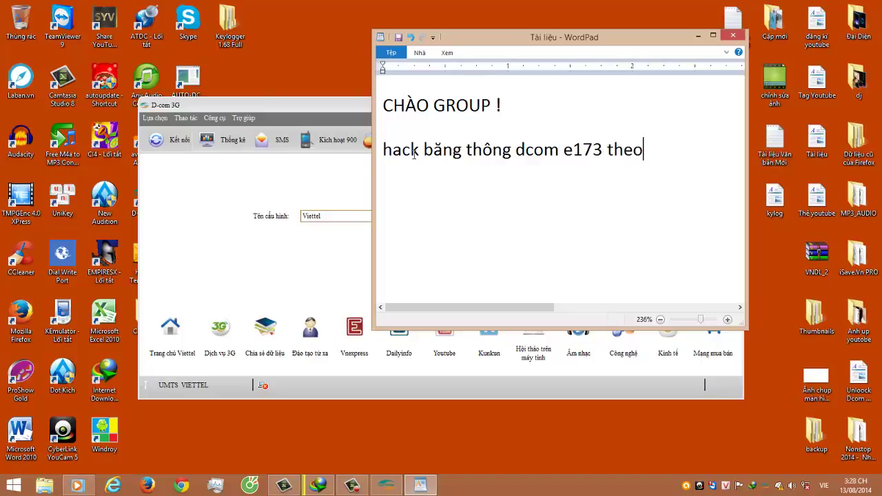
text( cachs thur)
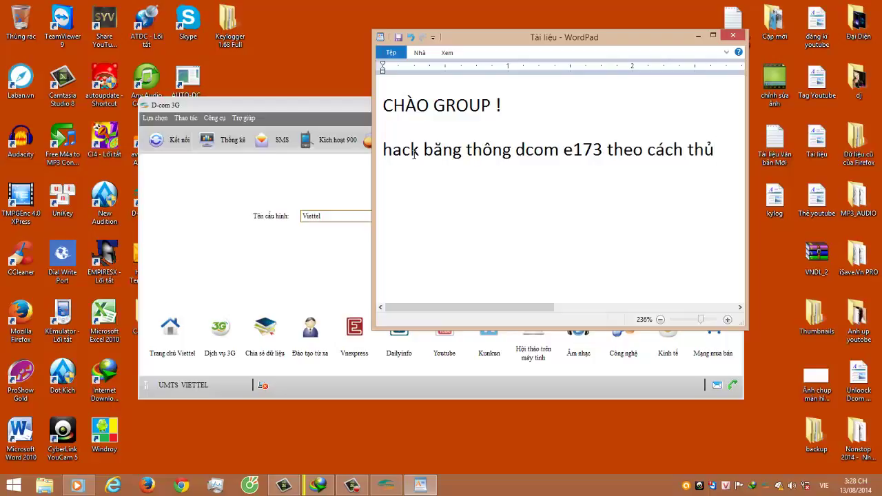
Continue the message on a new line with "công vẫn đc nhé ! :d" and start another line.
key(Return)
text(co)
text(ng vaan)
text(c)
key(BackSpace)
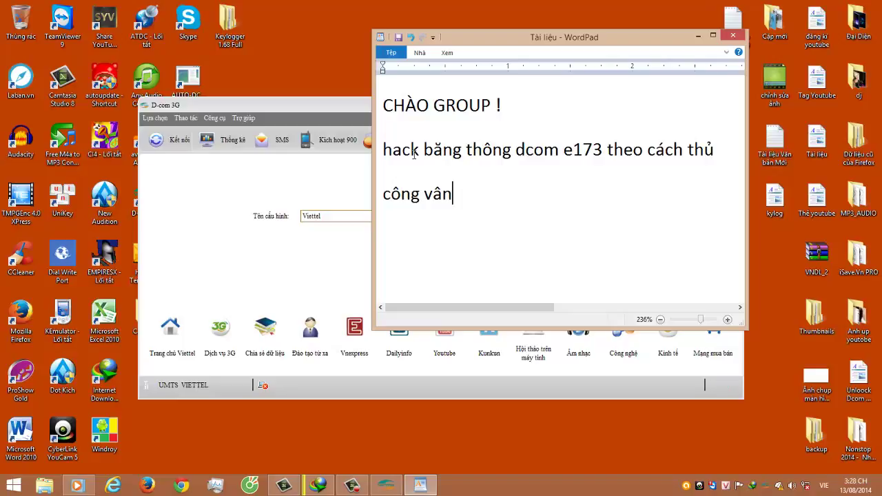
text(x ddc nhes )
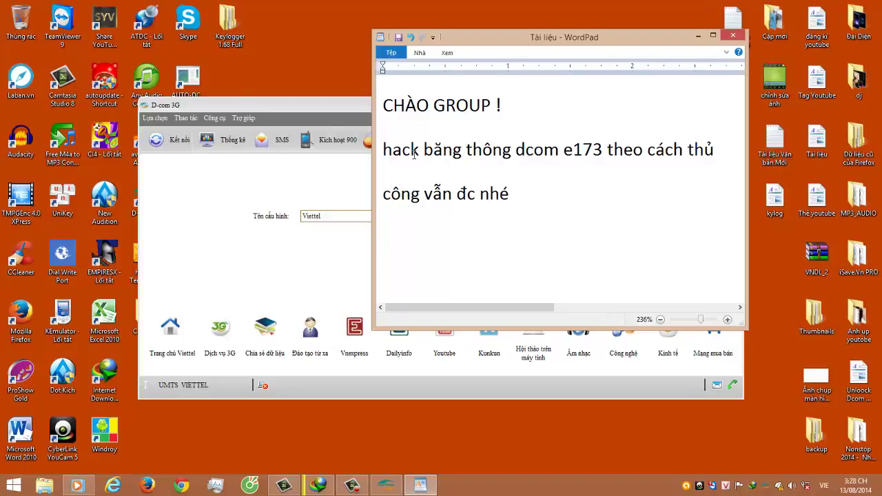
text(! :d)
key(Return)
Switch to D-com 3G, open the network registration mode settings and refresh the list of available networks.
click(336, 104)
click(215, 118)
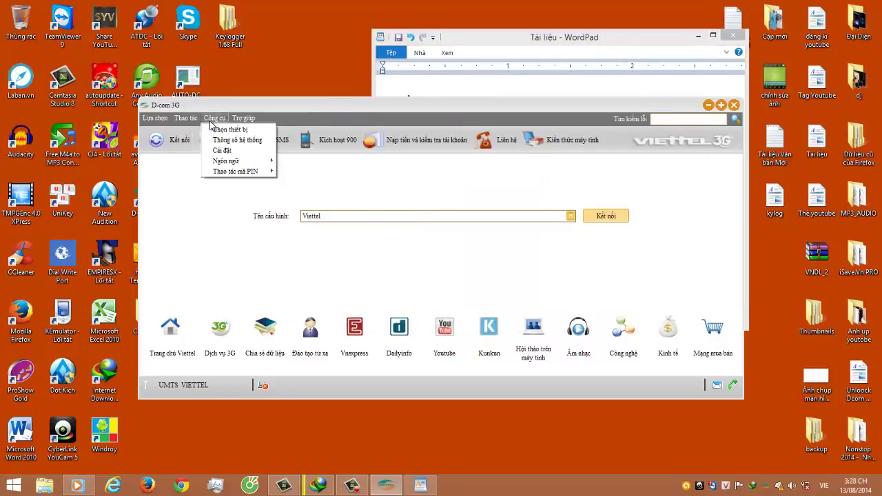
click(219, 160)
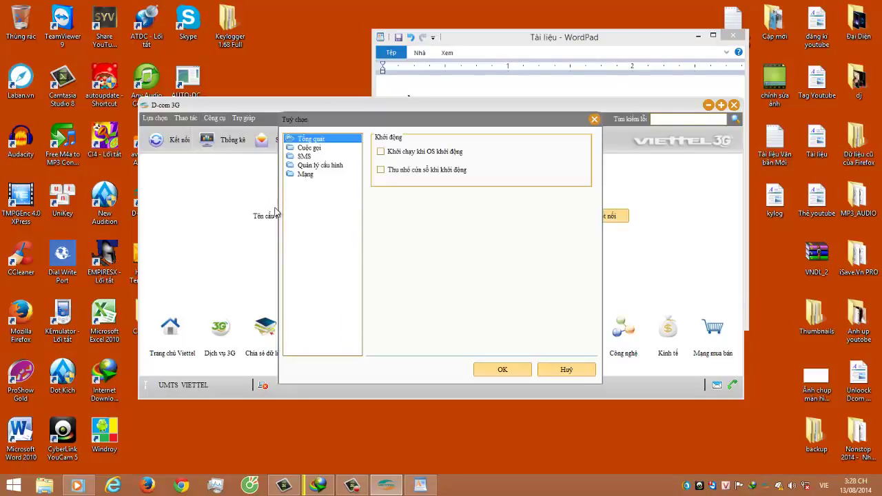
click(306, 174)
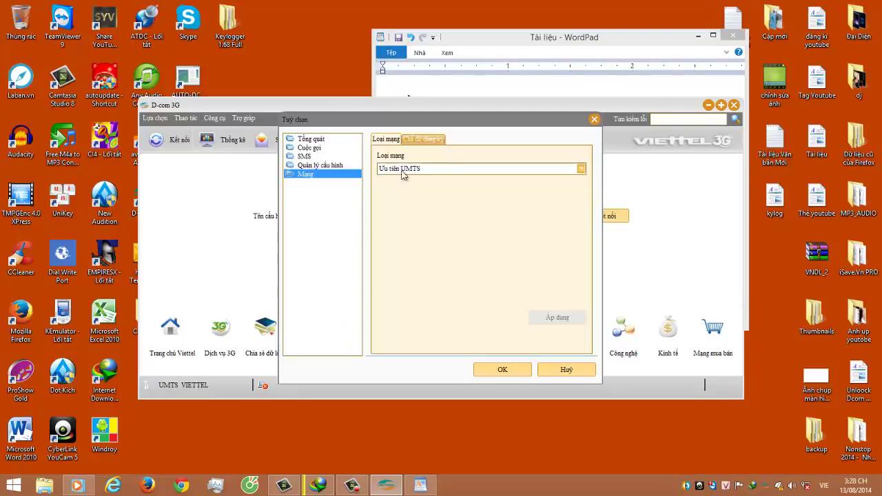
click(426, 140)
click(512, 341)
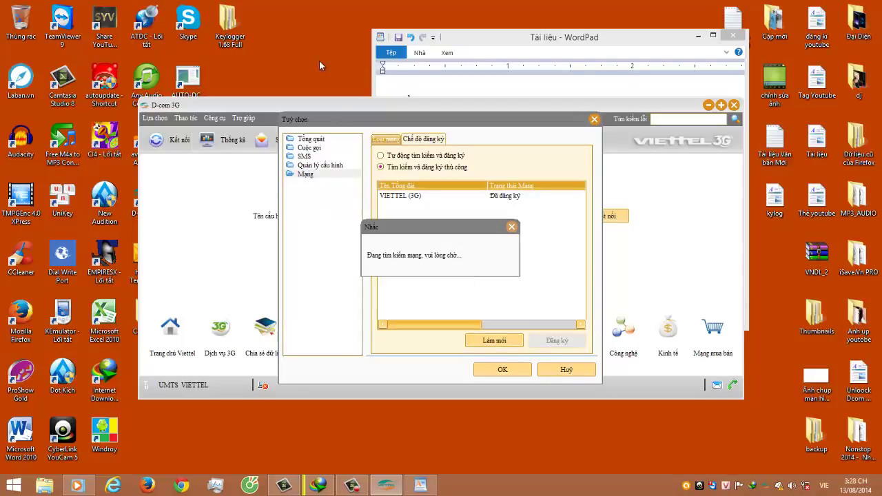
Return to WordPad, move its window clear of the network search and add the line "chọn mạng thủ công nào !...".
click(458, 59)
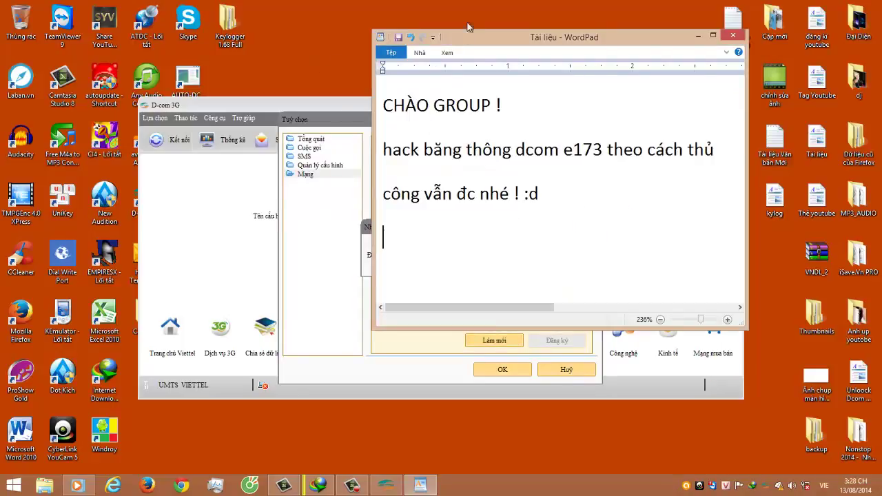
drag(478, 37, 625, 32)
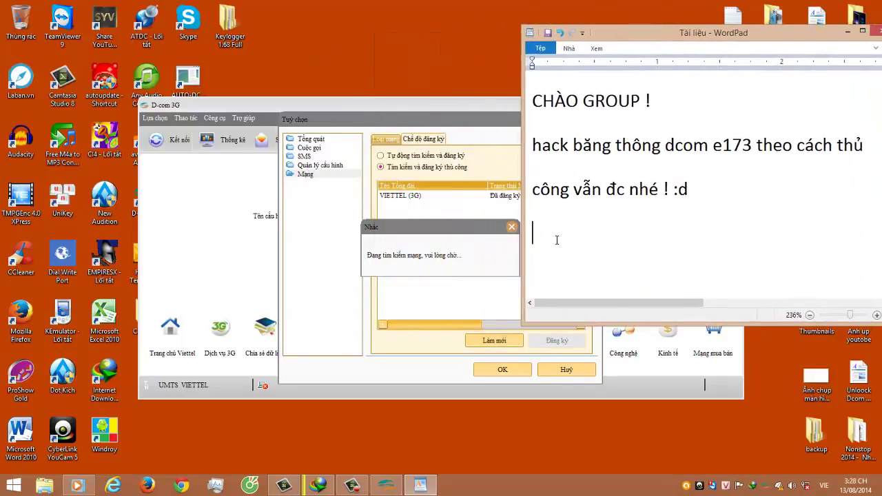
text(cho)
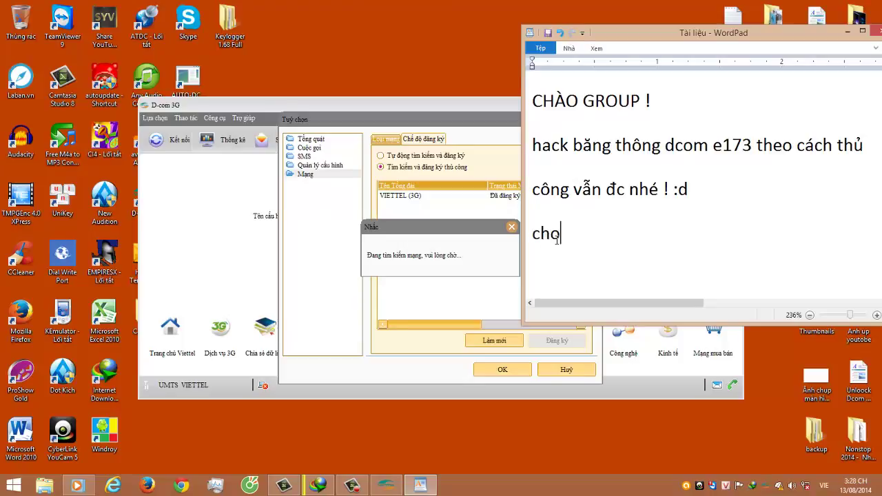
text(nj mangj thu)
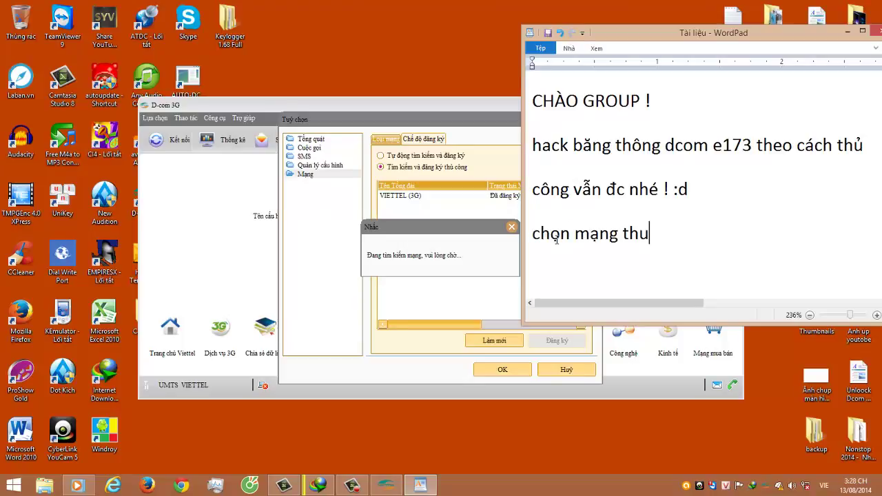
text(r coo)
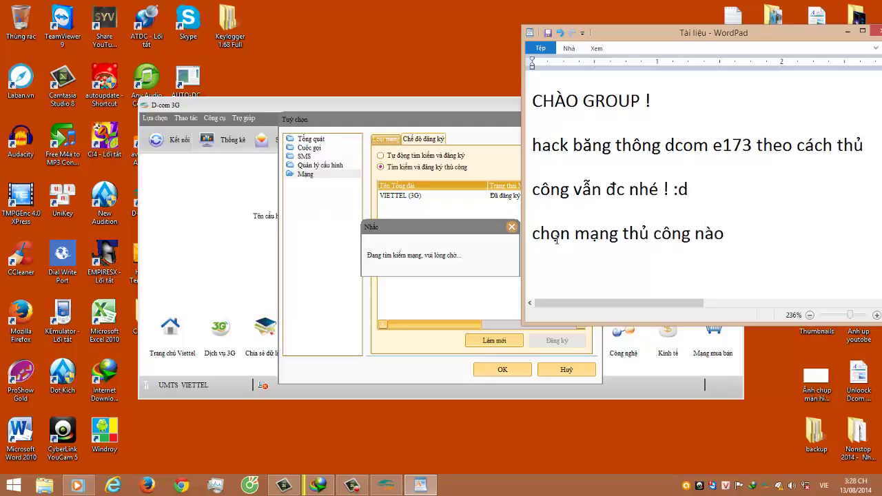
text(ng naof !...)
key(Return)
key(Return)
scroll(571, 204, up, 2)
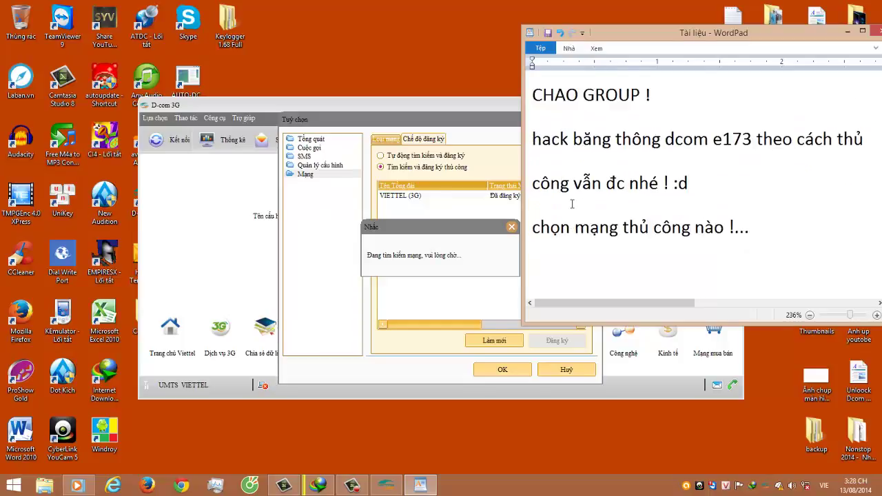
Make the WordPad window taller and write "đợi chút" below the existing lines.
drag(593, 323, 611, 473)
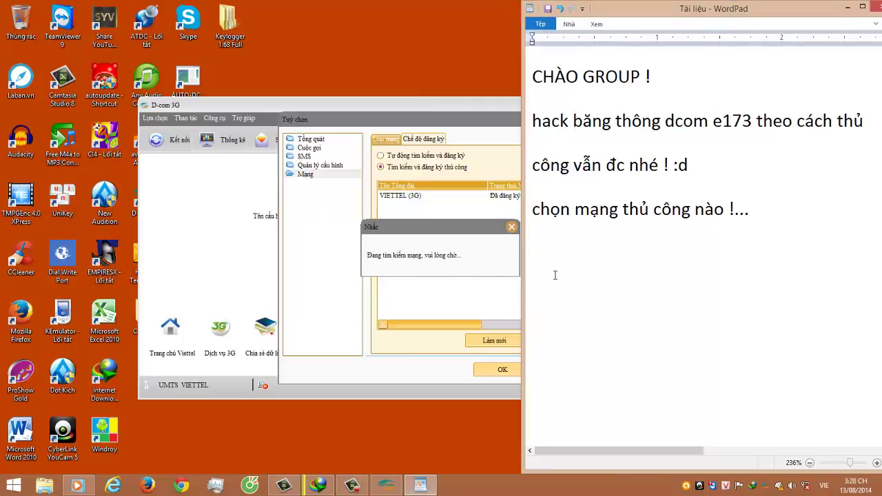
text(đoij cut)
click(571, 297)
text(hút)
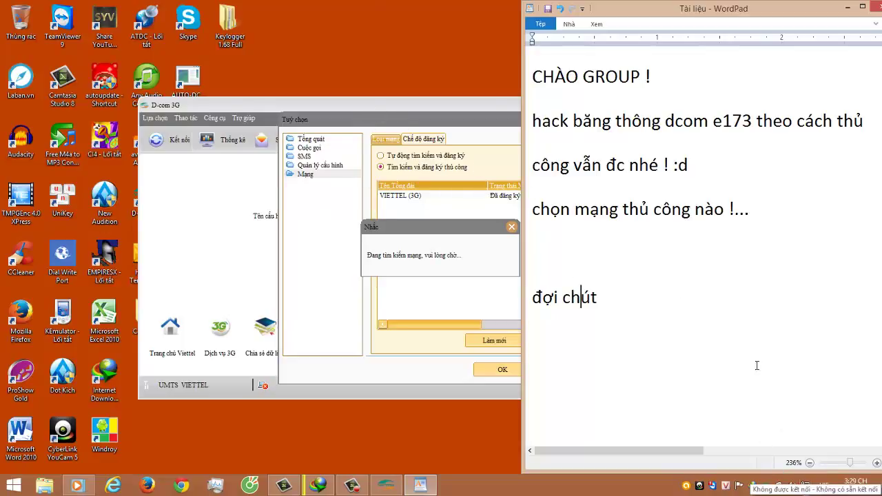
Minimize WordPad, open the dial-up window of the Viettel connection and move it clear of the network list.
drag(692, 13, 450, 38)
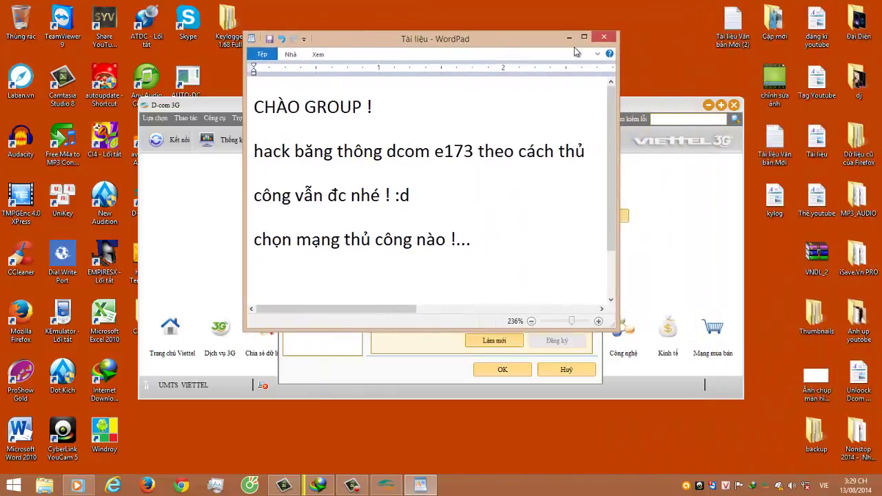
click(572, 41)
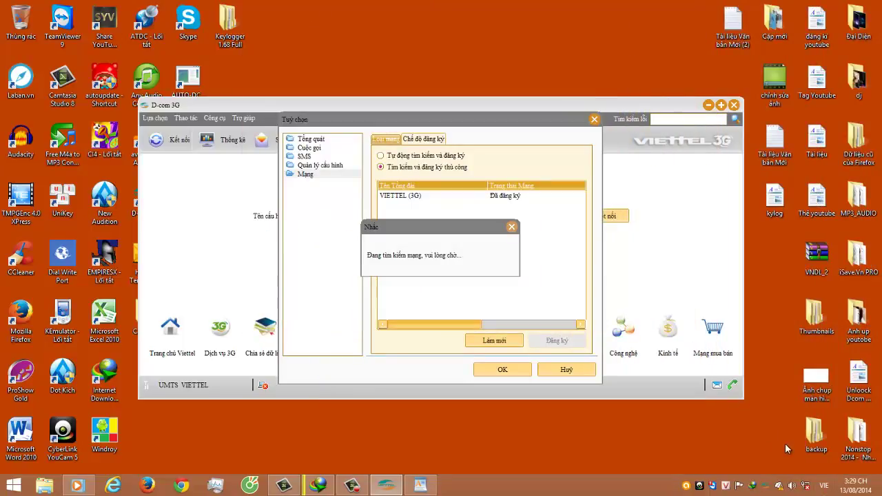
click(807, 486)
click(660, 430)
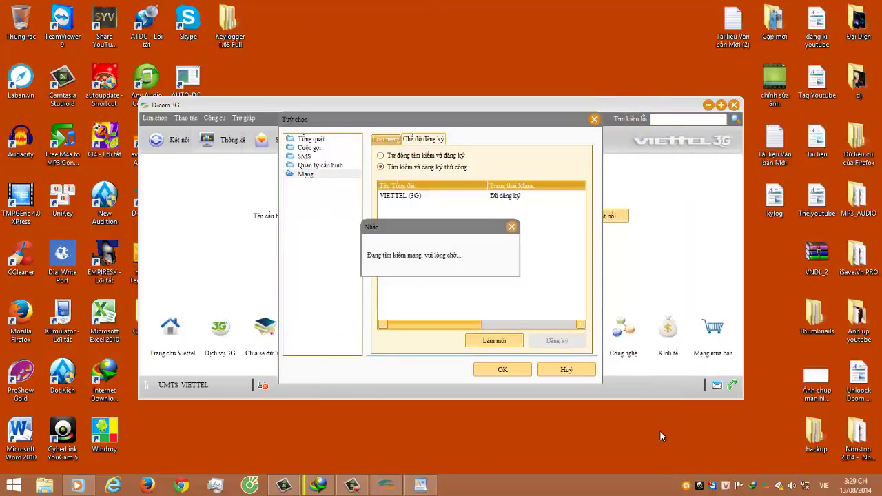
click(805, 485)
click(770, 156)
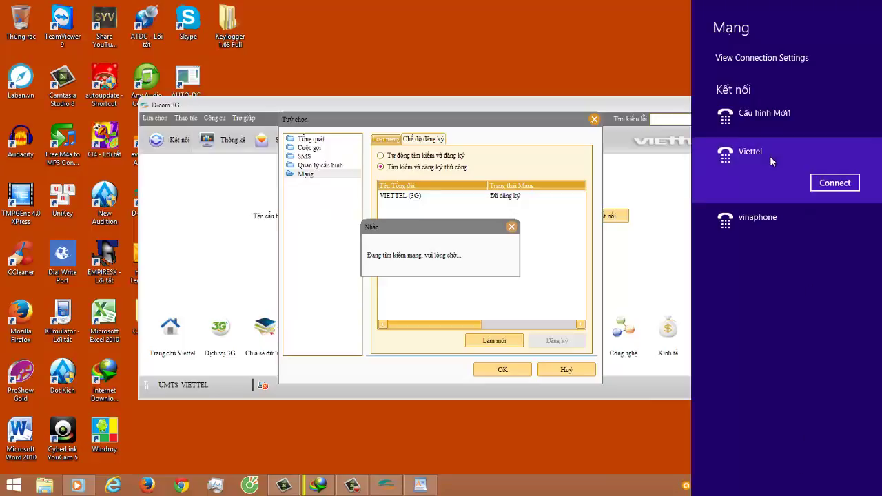
click(827, 189)
drag(410, 174, 562, 42)
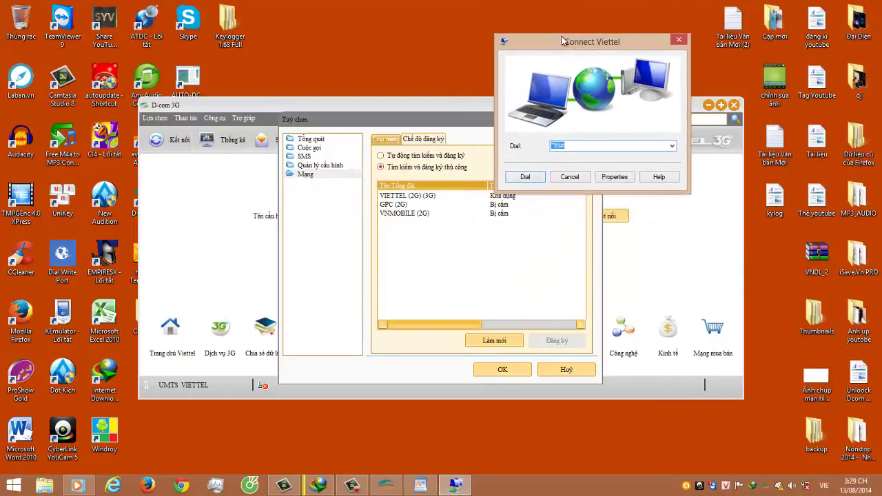
Switch back to WordPad and add a line naming the GPC 2G network below "chọn mạng thủ công nào !...".
click(420, 486)
click(324, 267)
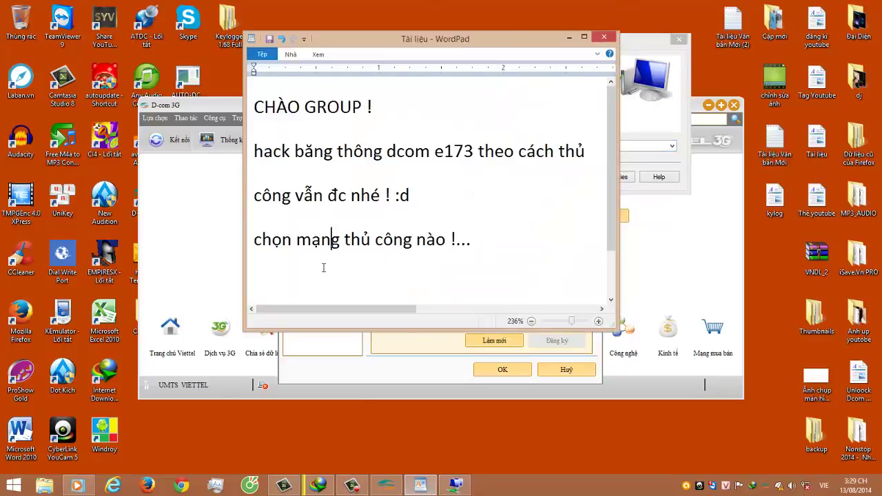
click(521, 217)
click(515, 240)
key(Return)
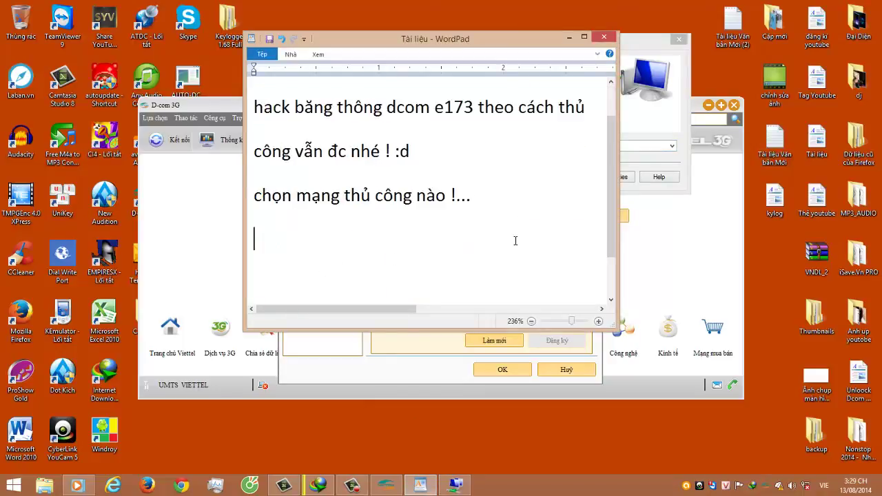
key(Caps_Lock)
text(GPC)
key(Caps_Lock)
text(2)
key(BackSpace)
key(Caps_Lock)
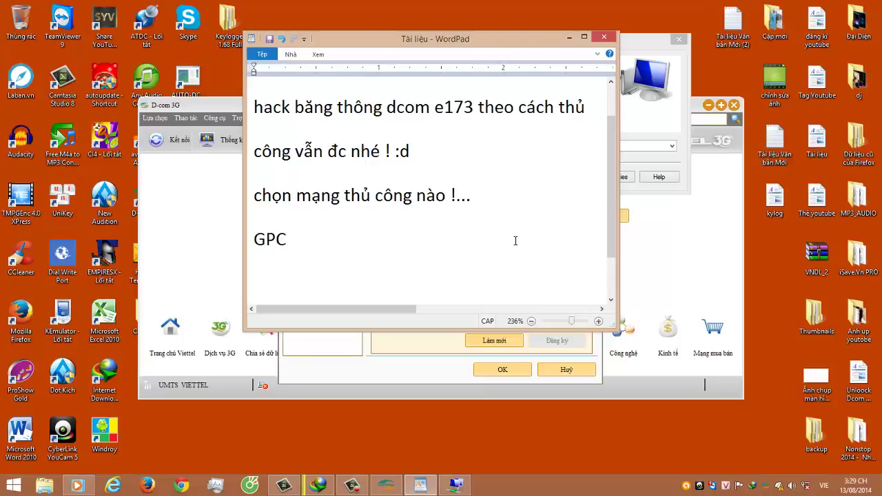
text(2G)
key(Caps_Lock)
Switch to D-com 3G, select GPC (2G) in the manually searched network list and return to WordPad.
click(216, 105)
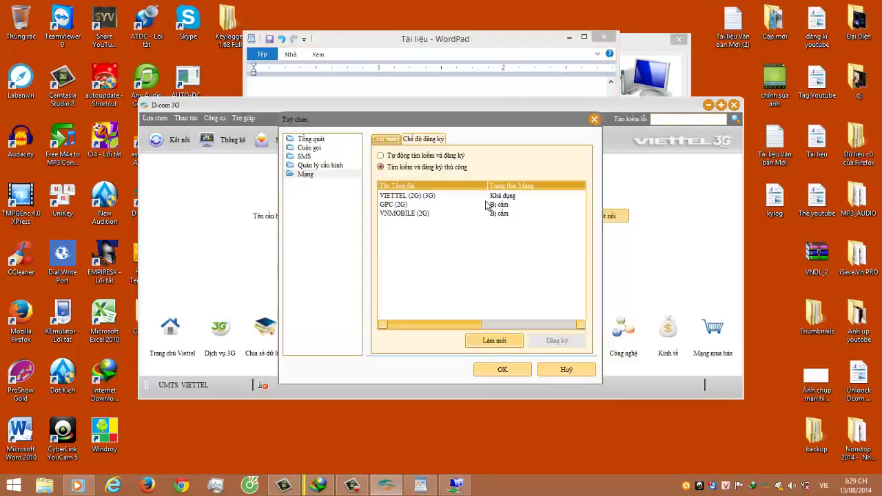
click(393, 205)
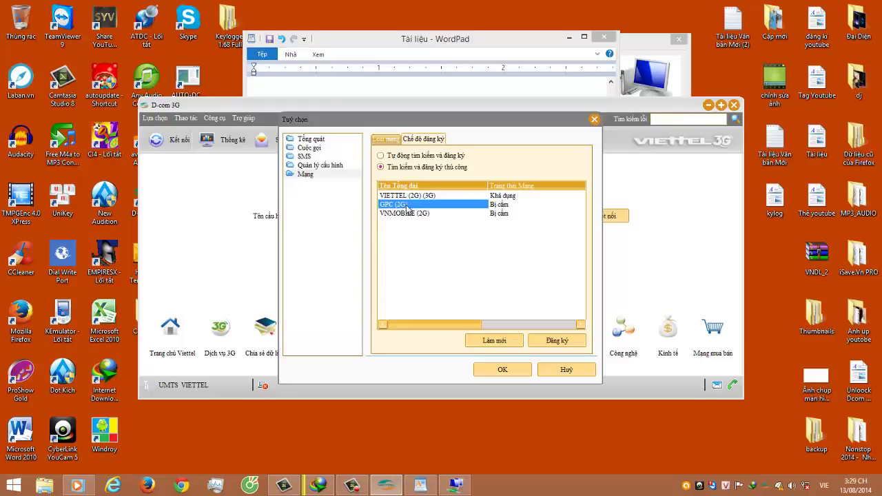
click(464, 61)
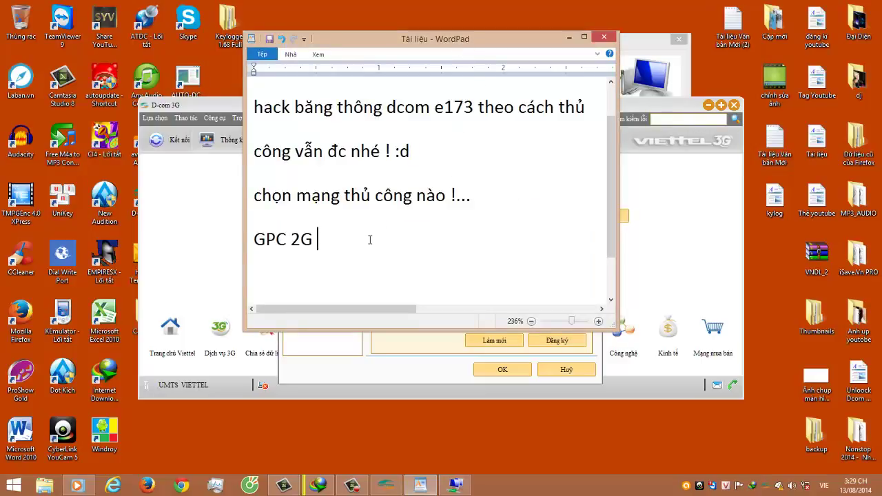
Add the line "làm theo mình thật nhanh nào. nhớ thật nhanh" below the GPC 2G line.
key(Return)
text(làm )
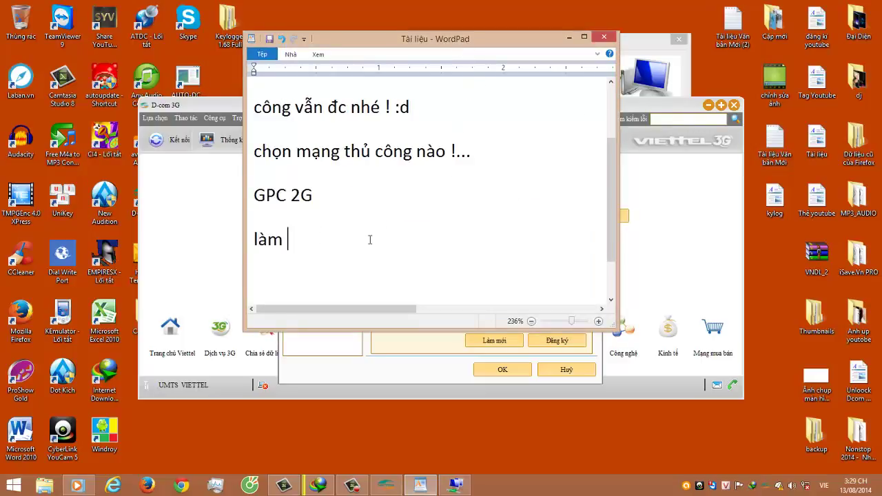
text(theo mi)
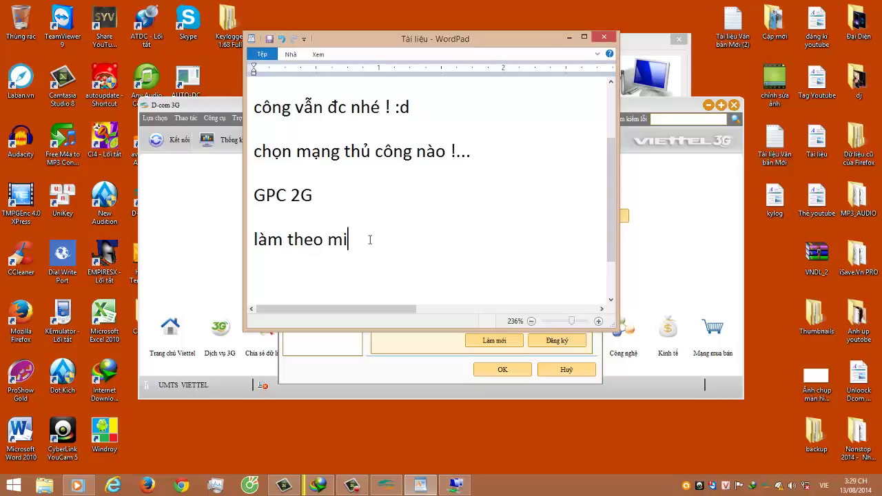
text(nh thâtj nhanh n)
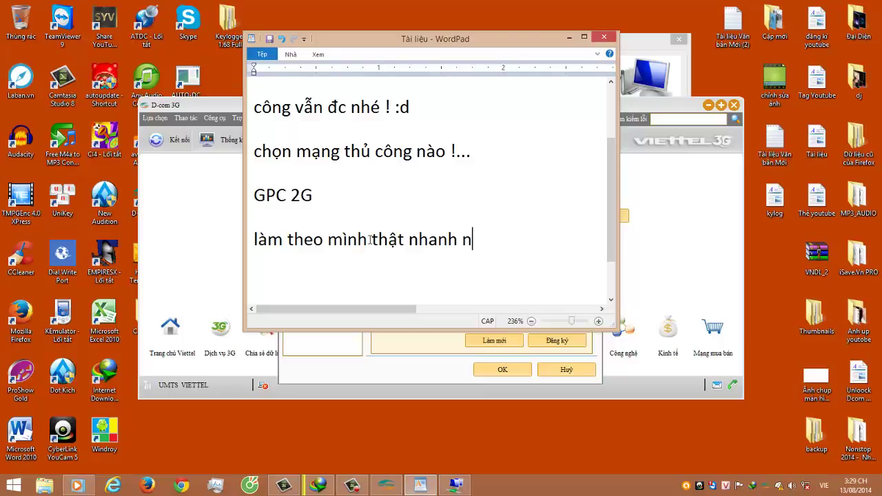
text(ao. m)
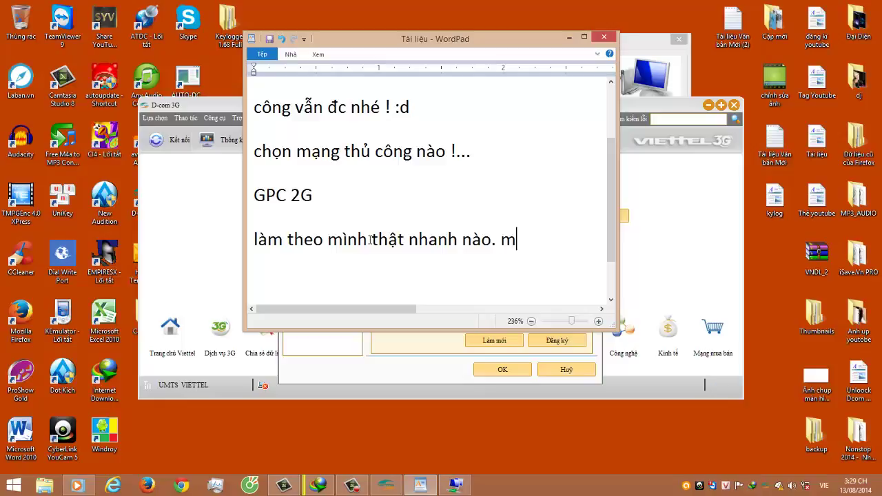
key(BackSpace)
text(nhớ thât)
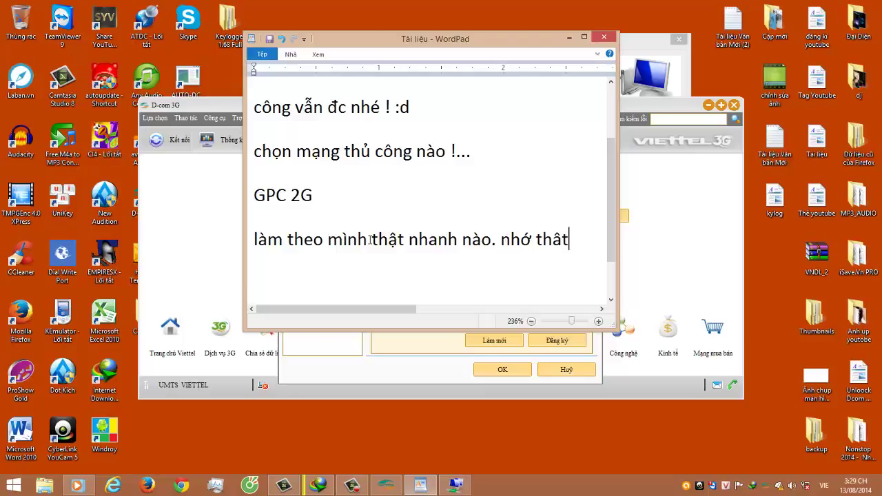
text( nhanh)
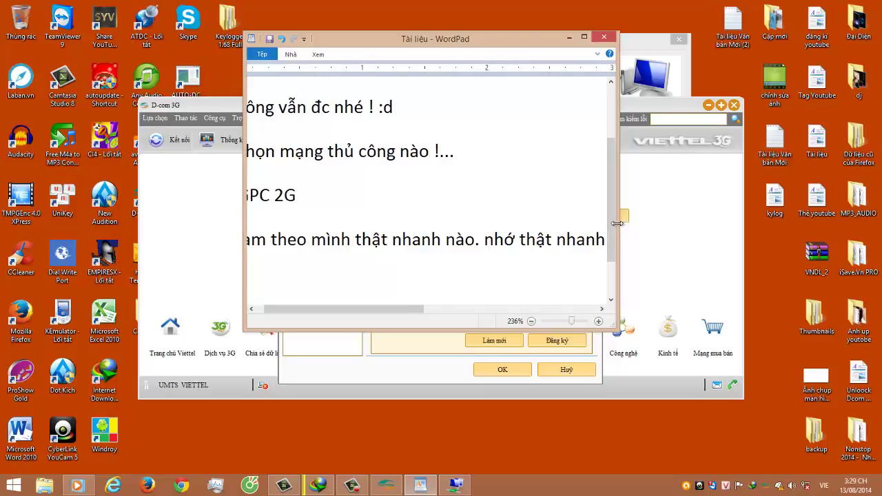
Widen the WordPad window to fit the whole last line and highlight that line.
drag(618, 228, 643, 228)
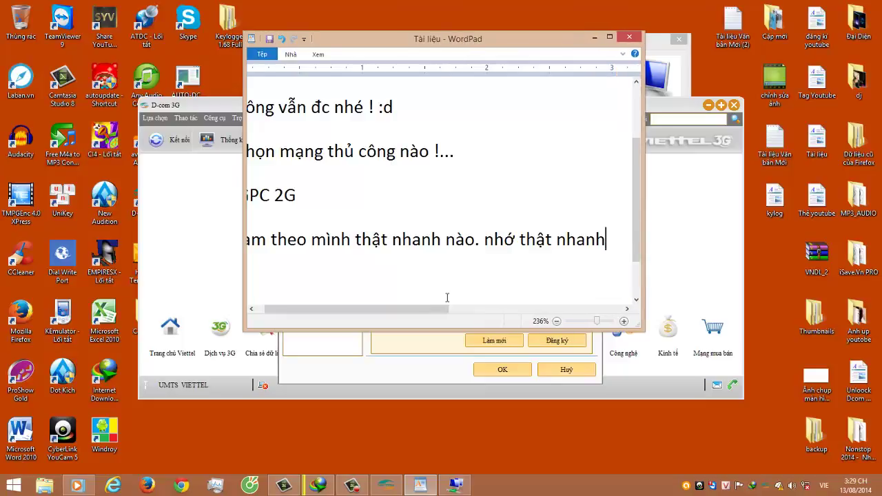
drag(420, 311, 412, 309)
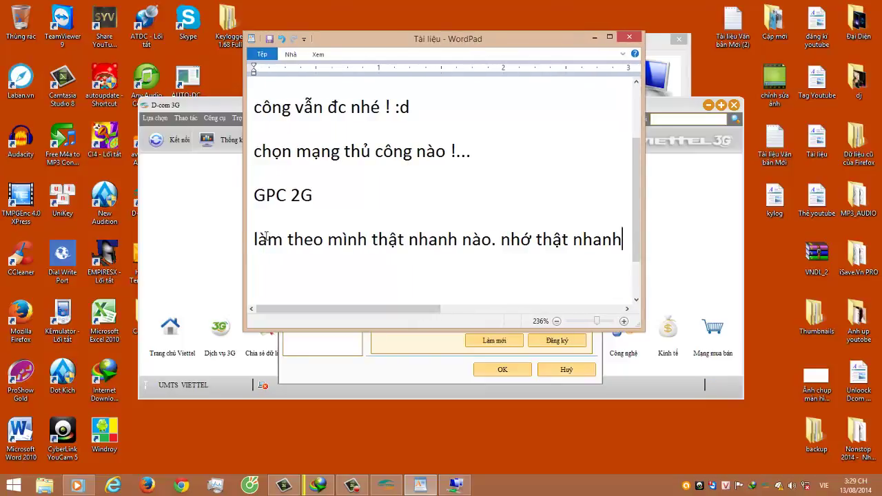
drag(273, 240, 623, 240)
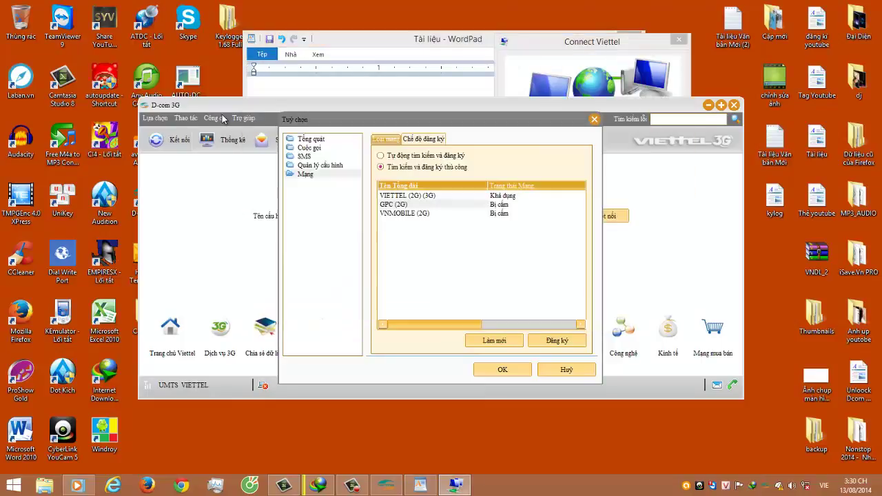
Dial the Viettel connection and register manually on the GPC (2G) network in D-com 3G.
drag(616, 42, 539, 66)
click(433, 206)
click(433, 204)
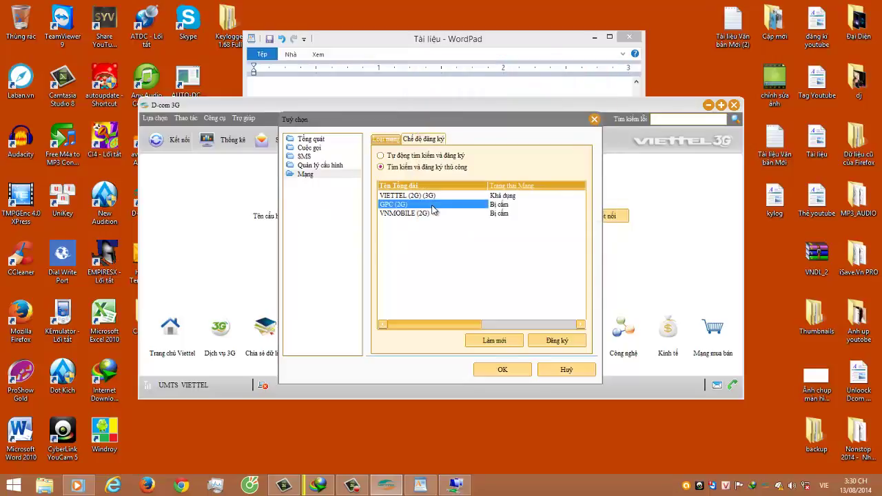
click(541, 341)
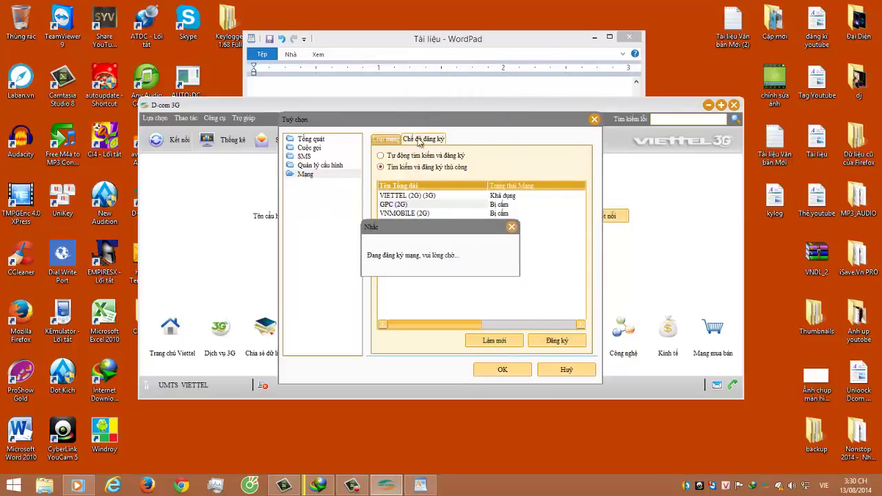
Return to WordPad, make its window taller and delete all the text in the document.
click(459, 50)
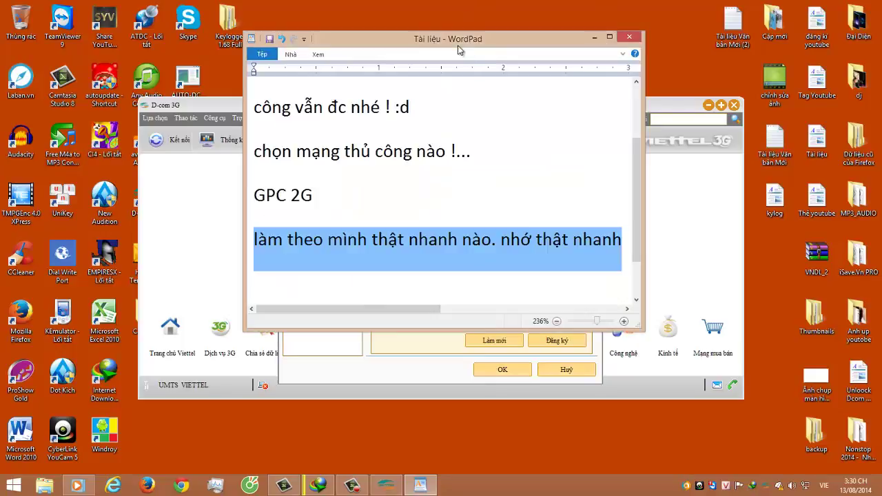
click(626, 251)
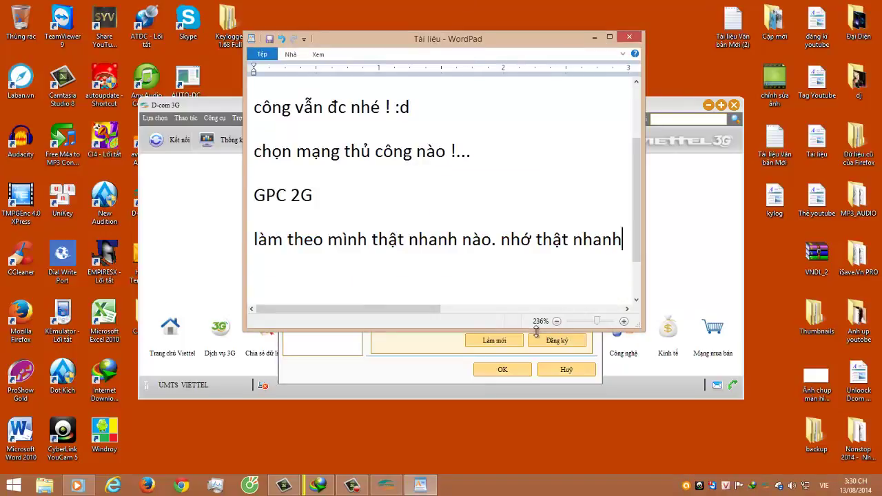
drag(537, 330, 546, 433)
click(421, 341)
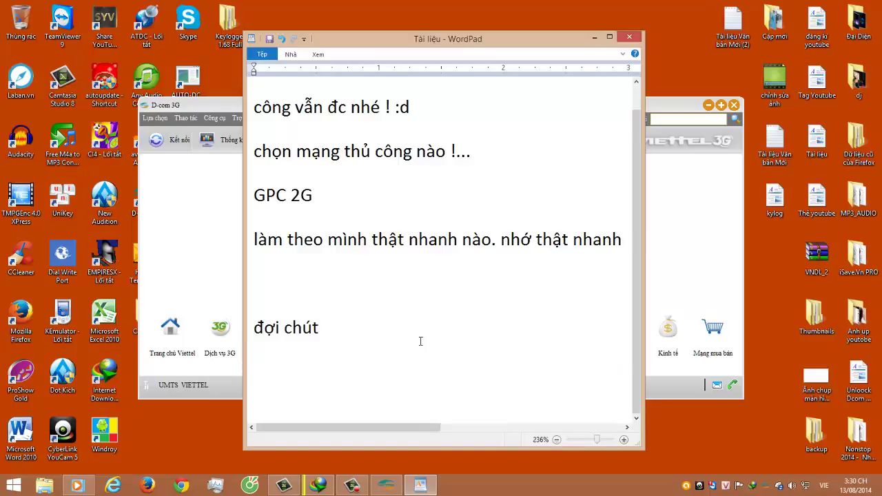
key(ctrl+a)
key(Delete)
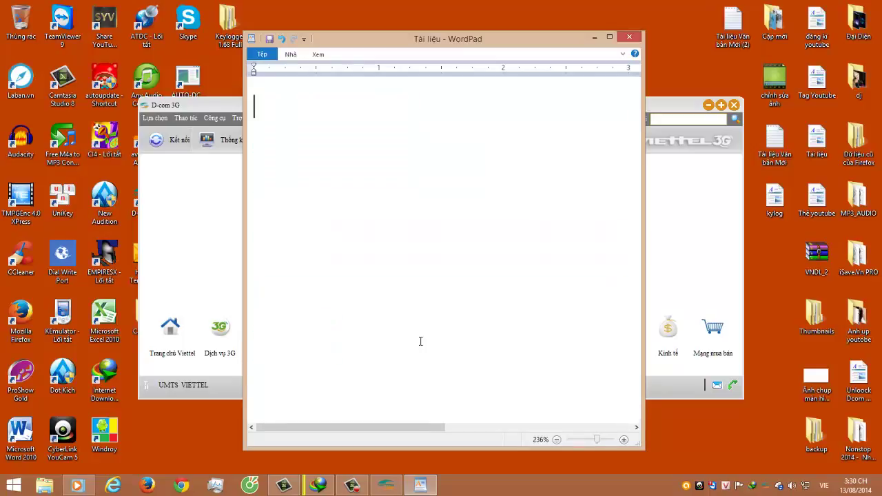
Write "đăng kí thất bại chọn hủy" in the empty WordPad document.
text(đăng ki )
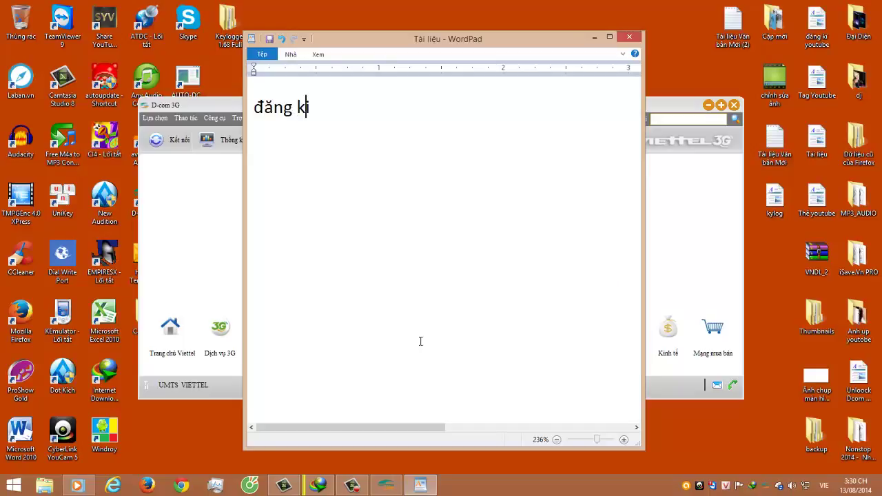
text(thats b)
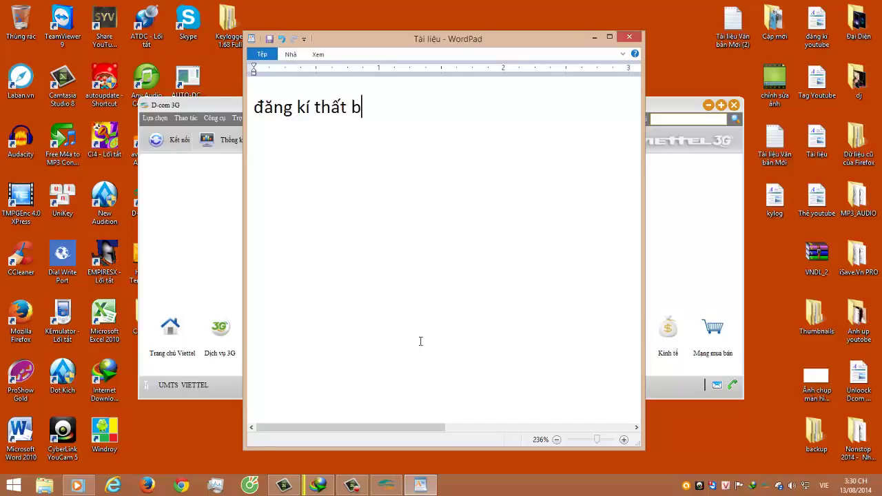
text(aij chonj huy)
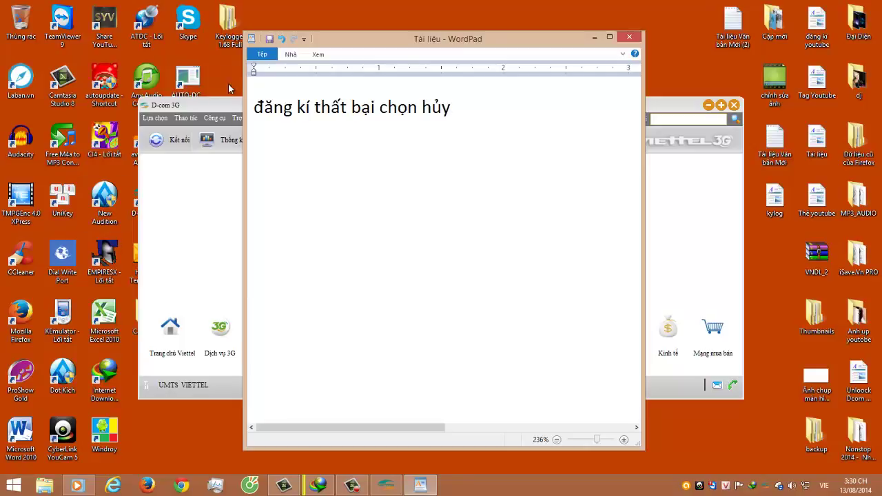
In D-com 3G, decline switching to automatic network mode and cancel the options dialog.
click(233, 109)
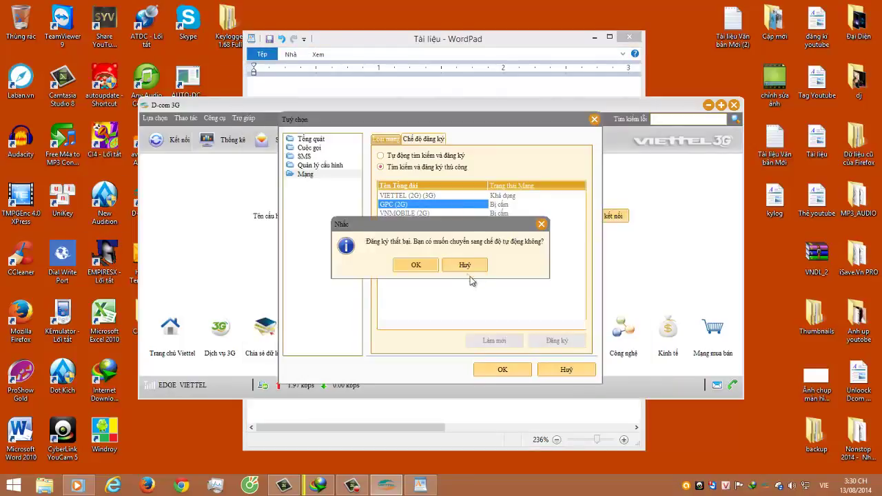
click(453, 268)
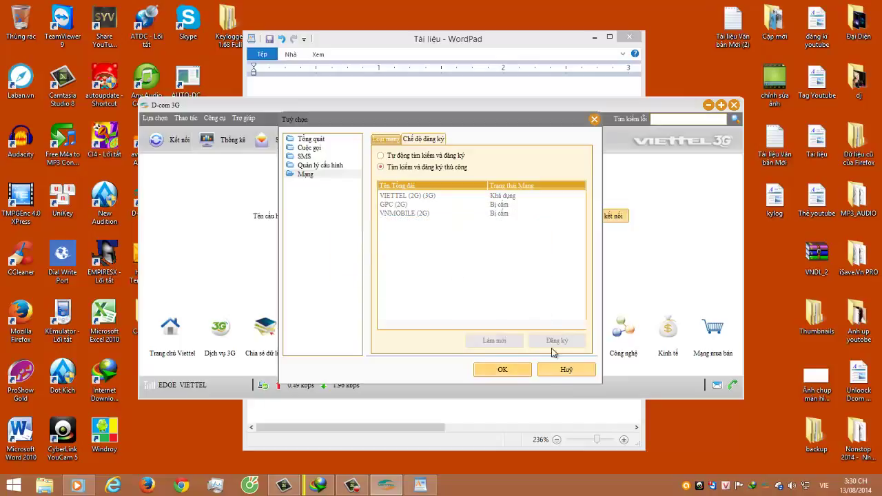
click(566, 371)
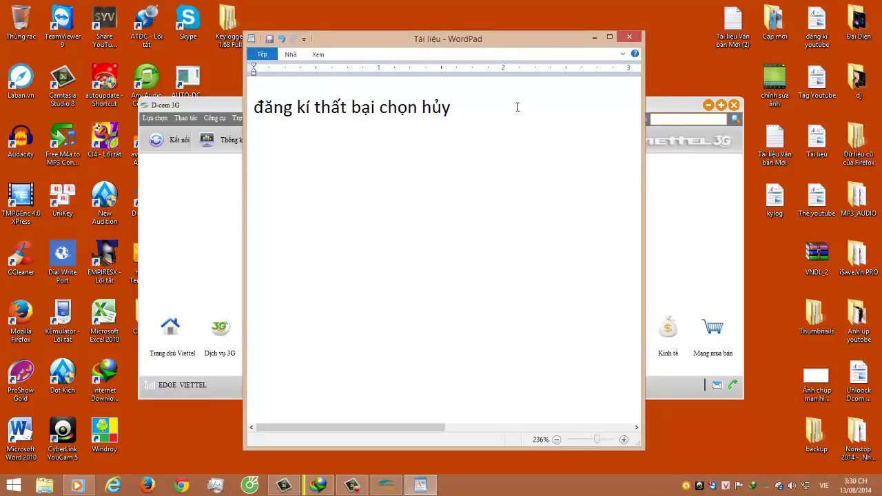
Extend the WordPad note with ". đợi chuyển sang 3G" and highlight the whole line.
text(đ)
text(oiwj)
text( c)
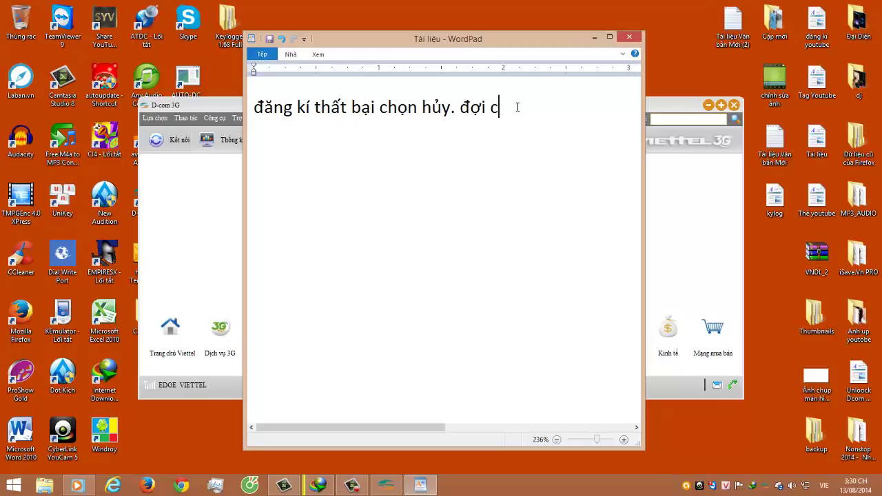
text(huyeenr sang)
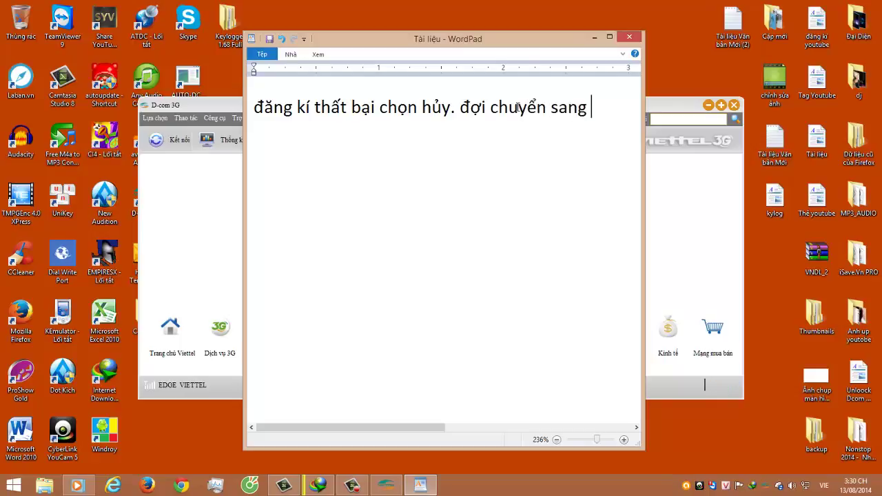
key(Caps_Lock)
text(3G)
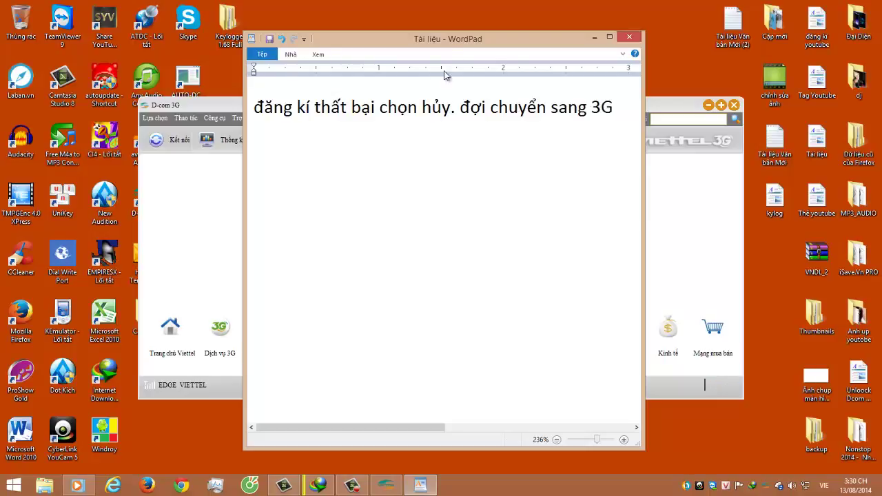
drag(621, 107, 277, 107)
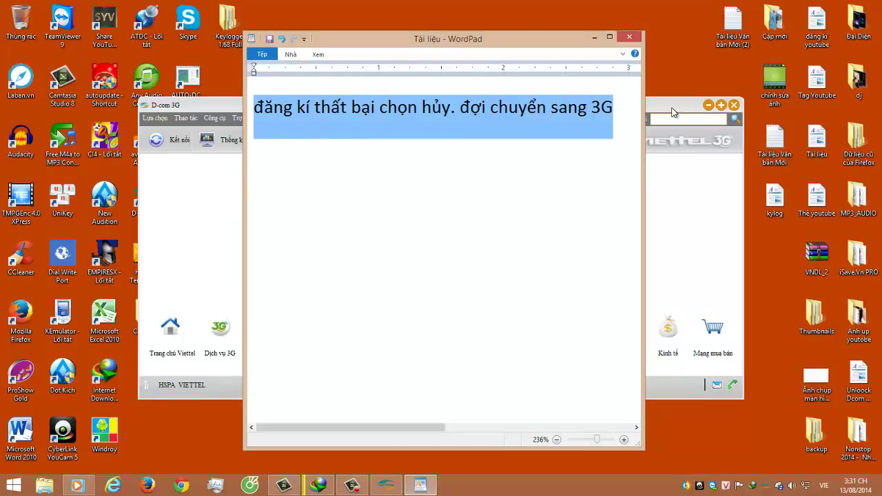
Show the traffic statistics in D-com 3G and resume the Perfect_Photo_Suite_8.1.0_PE.exe download in the download manager.
click(673, 112)
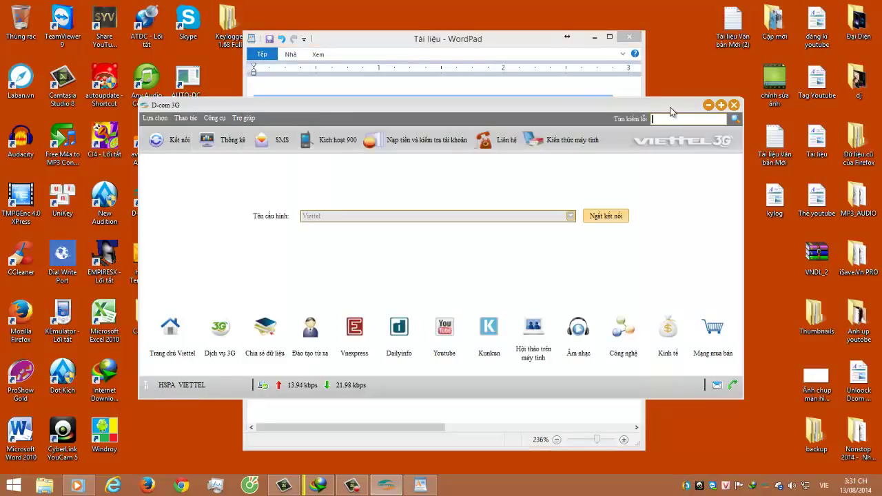
click(241, 146)
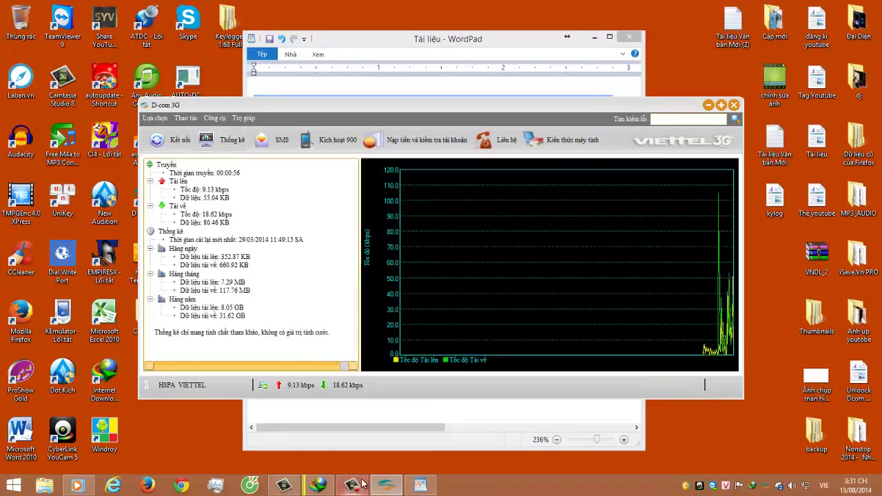
click(318, 485)
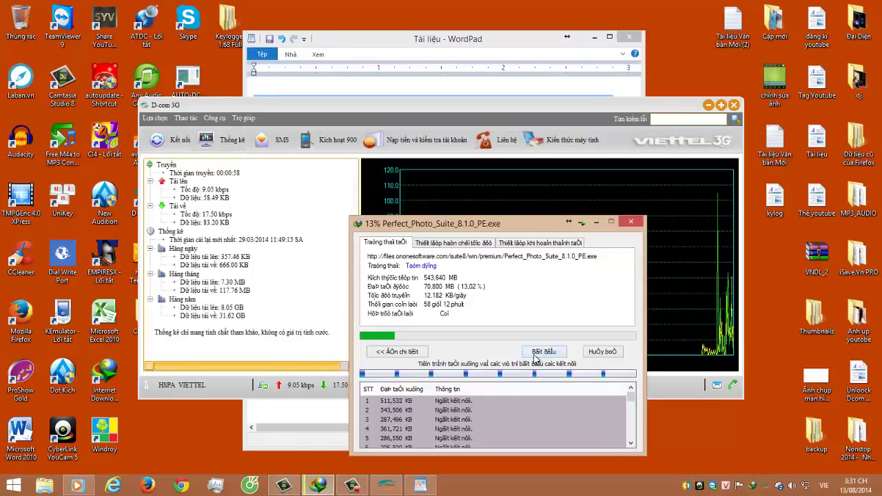
click(534, 352)
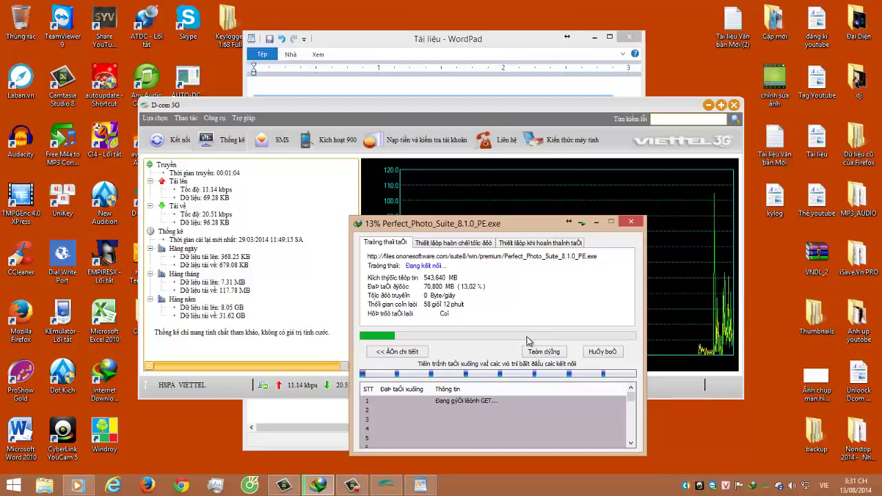
Move the download progress window clear of the D-com 3G statistics so both speeds can be compared.
drag(565, 221, 566, 262)
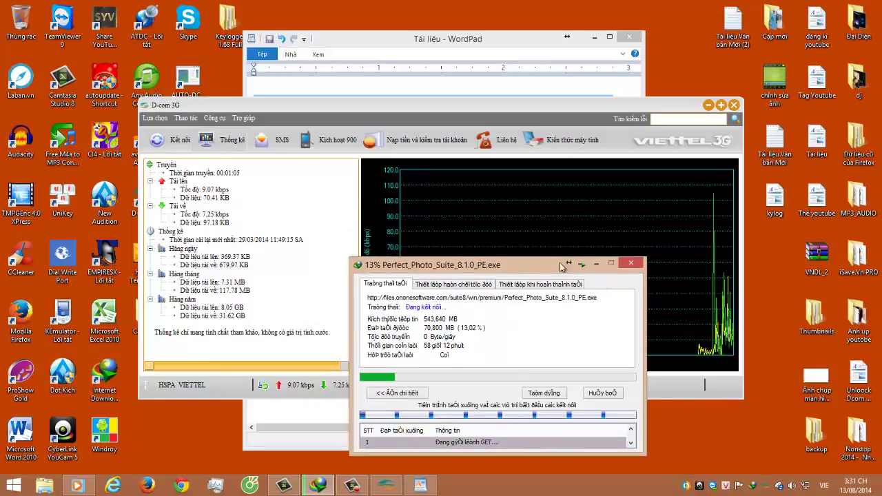
drag(497, 272, 497, 253)
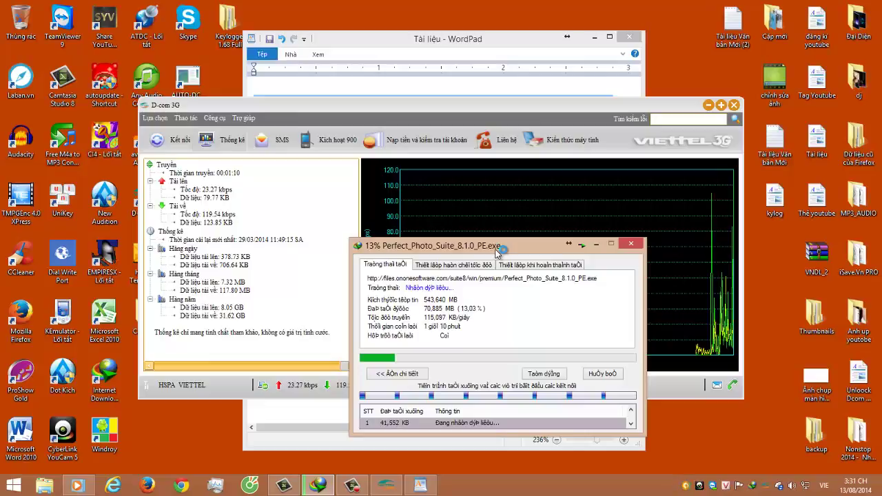
drag(498, 253, 707, 80)
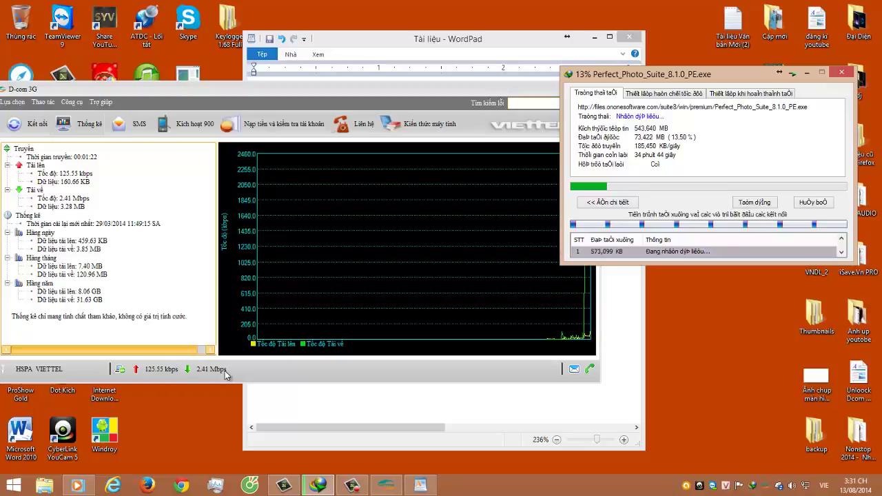
Compare the D-com 3G traffic graph with the download progress window, and enlarge the latter to list its download connections.
click(428, 93)
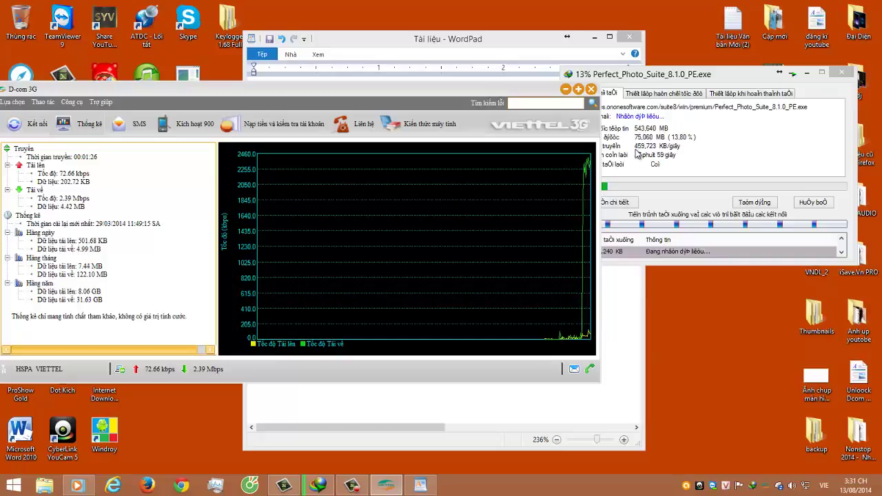
click(681, 81)
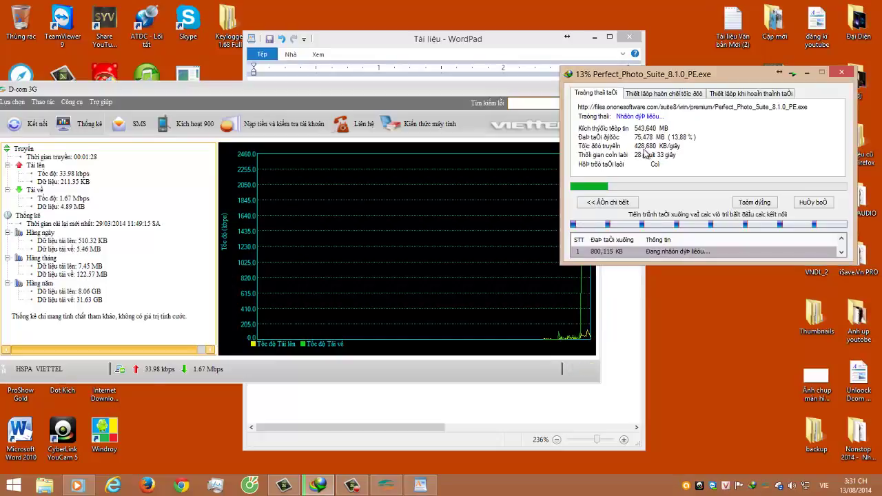
drag(666, 261, 666, 340)
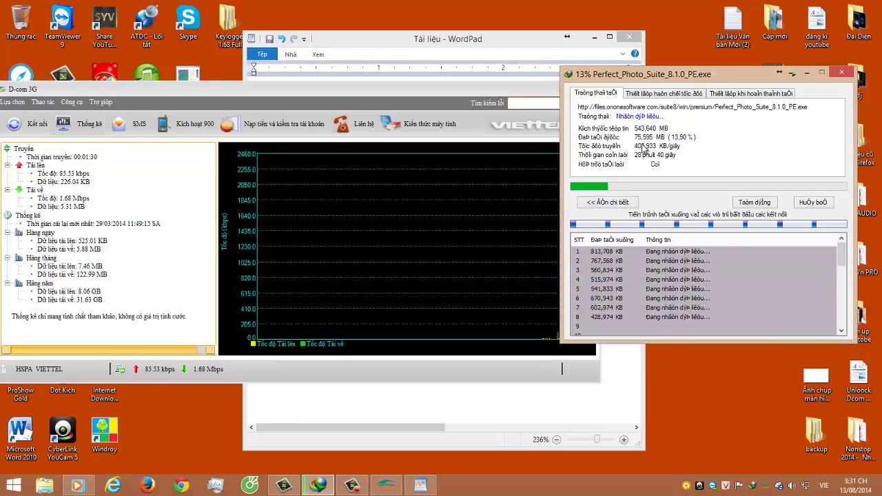
Switch to WordPad and add the text "đã thành công" below the existing note, leaving a blank line between.
click(530, 56)
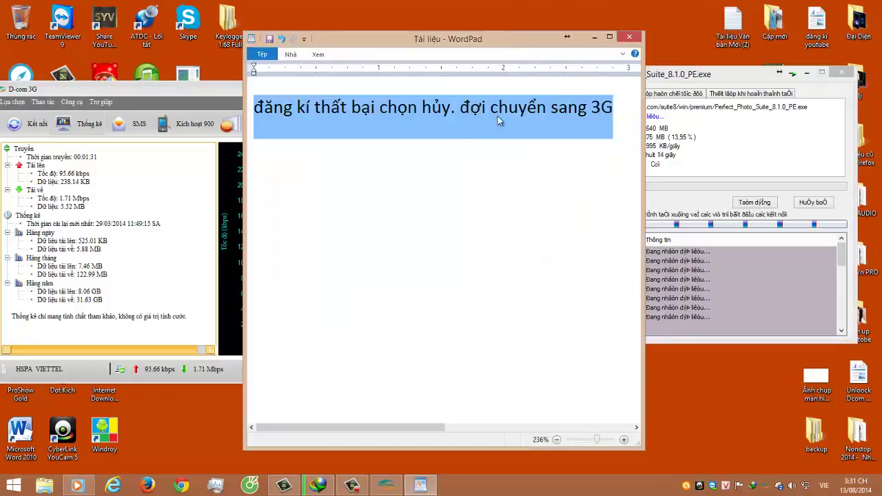
click(579, 171)
click(620, 102)
key(Return)
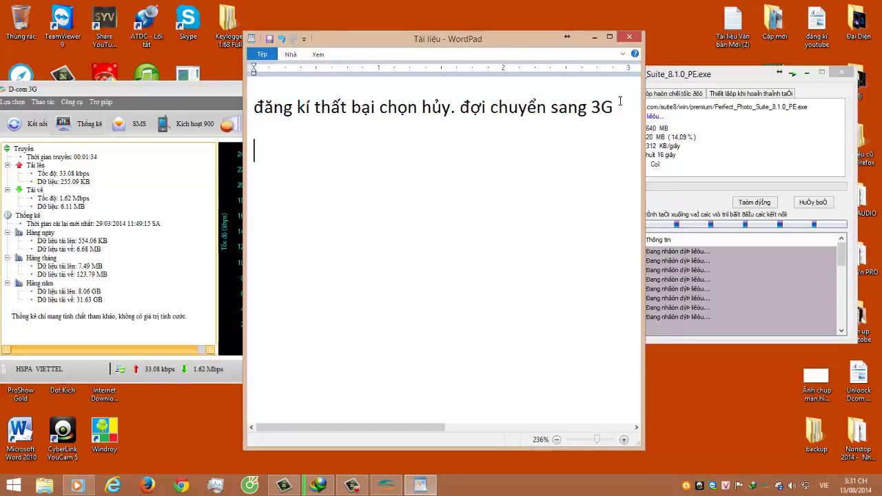
text(đã t)
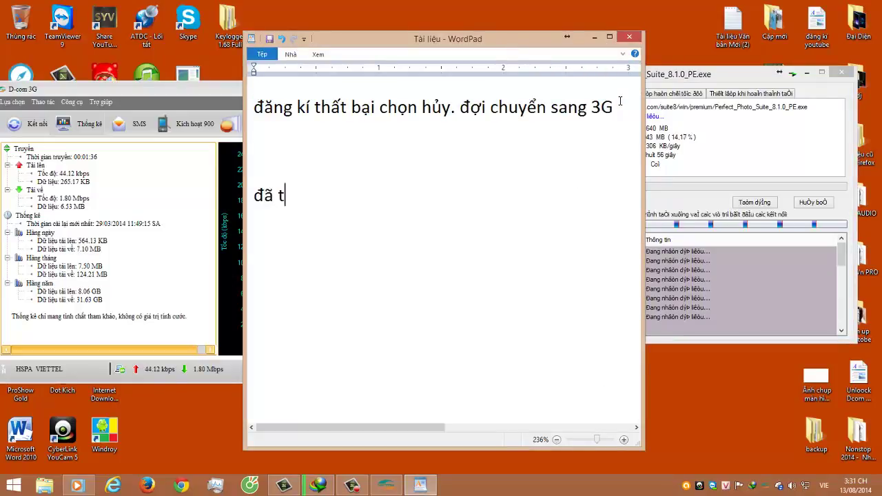
text(hanh co)
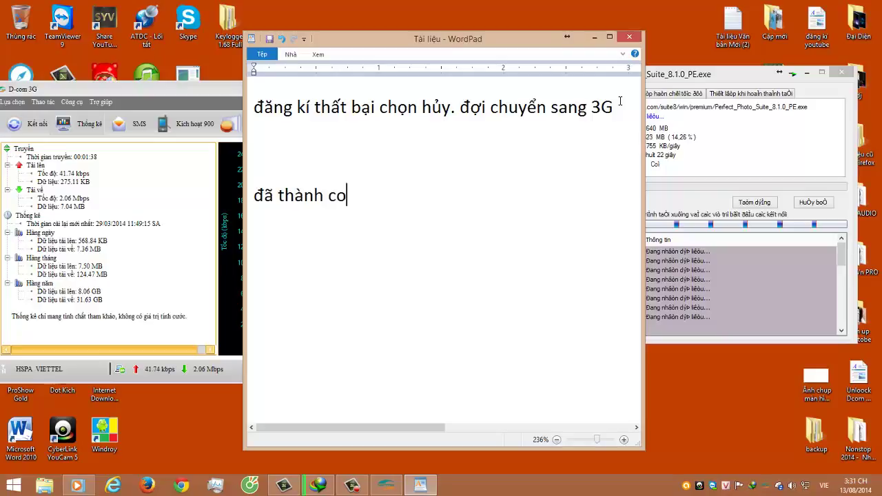
text(g)
Add a closing line reading "chúc các bạn may mắn ! ;d" under the success note.
key(Return)
text(ch)
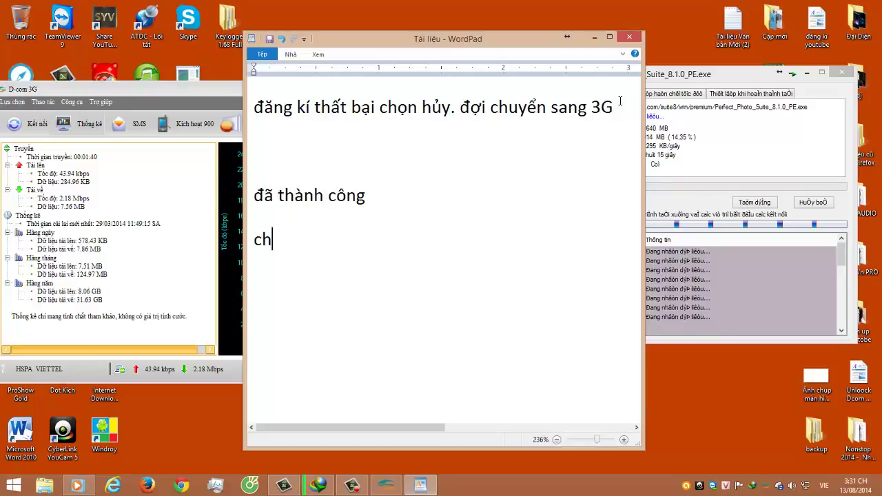
text(úc c)
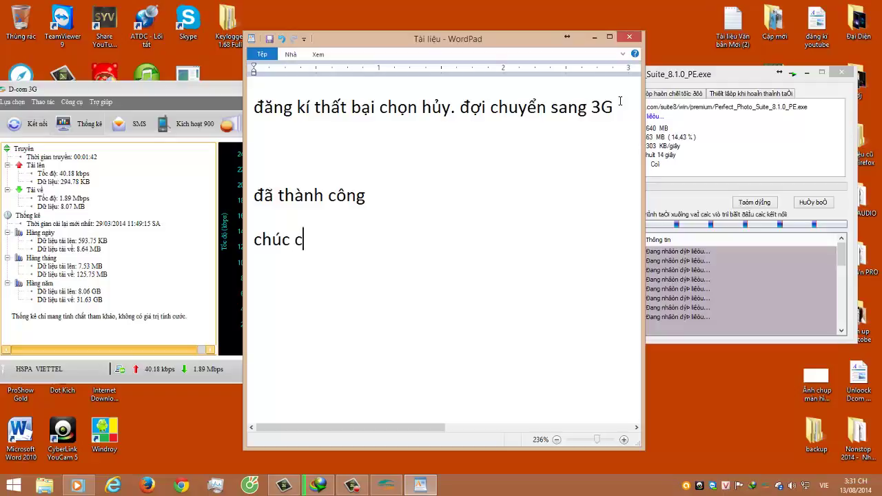
text(acs banj m)
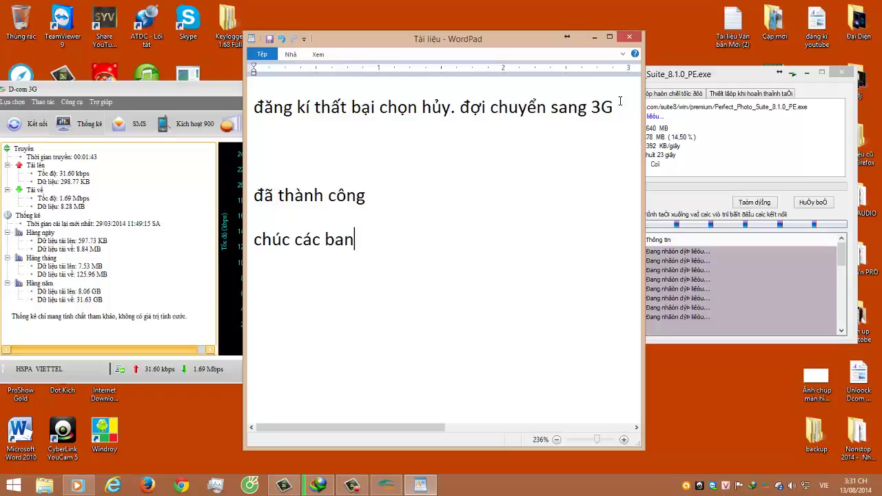
text(ay mwn)
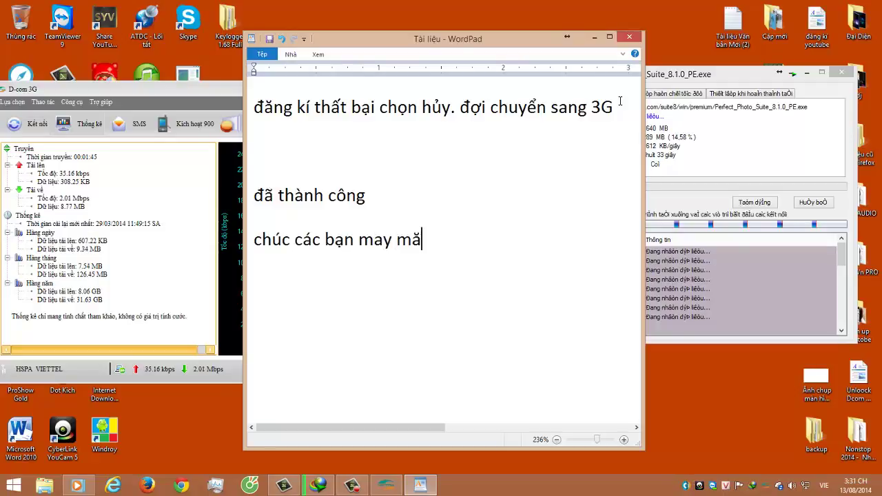
text(s !)
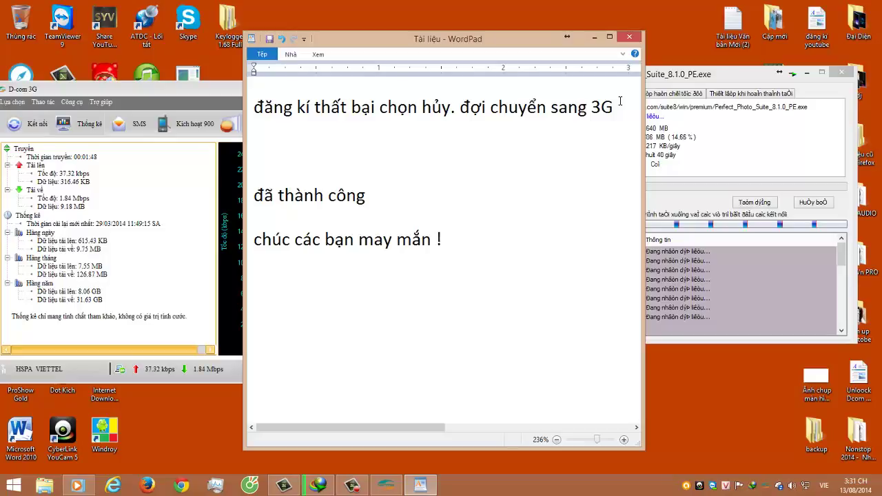
text(;)
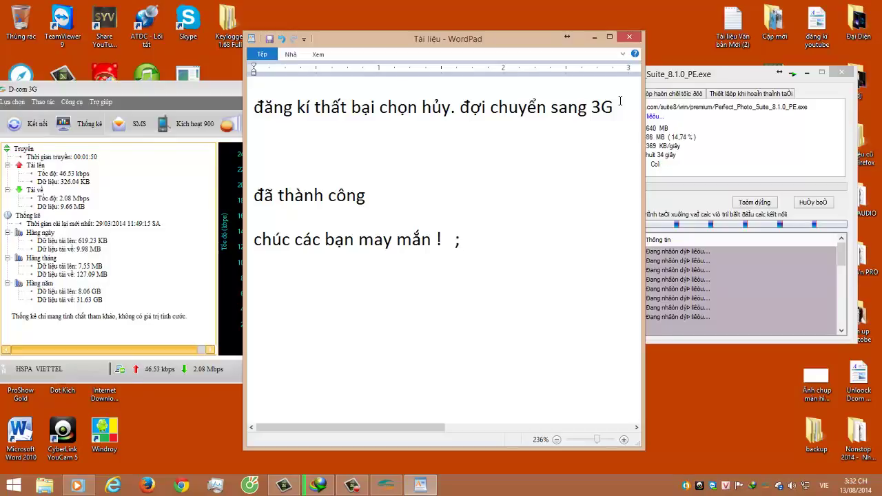
text(d)
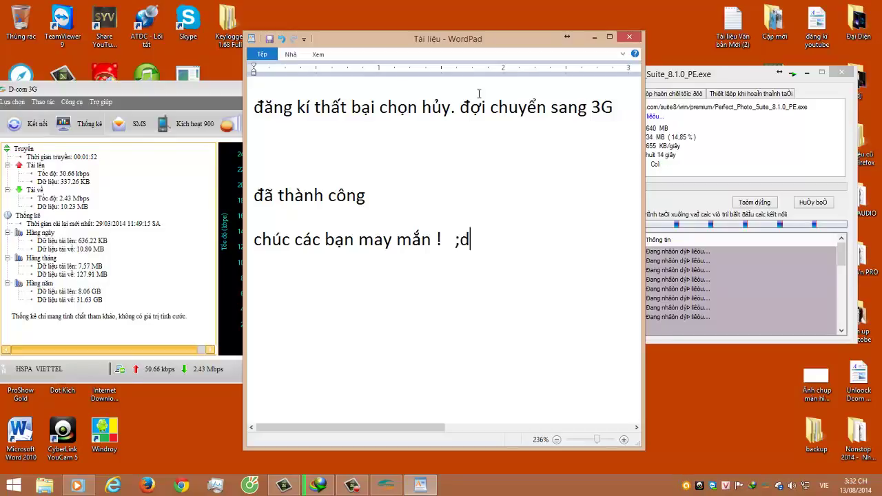
Close the WordPad document and discard its changes without saving.
click(147, 91)
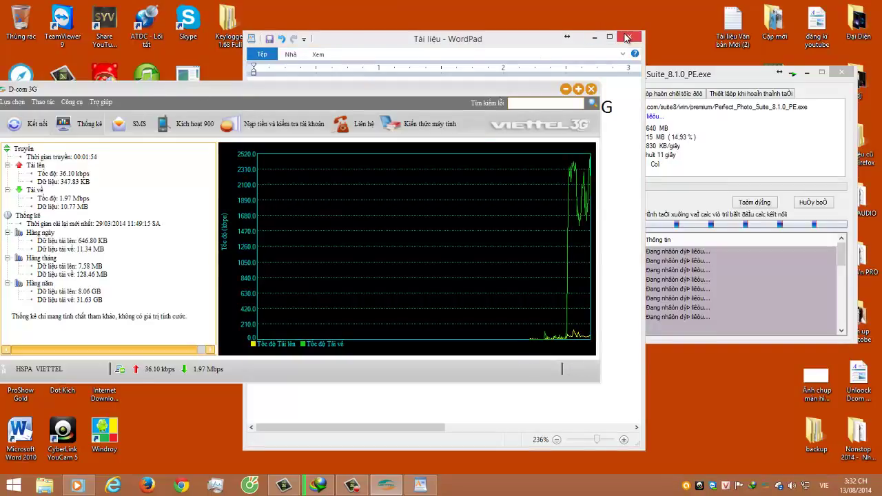
click(626, 38)
click(428, 255)
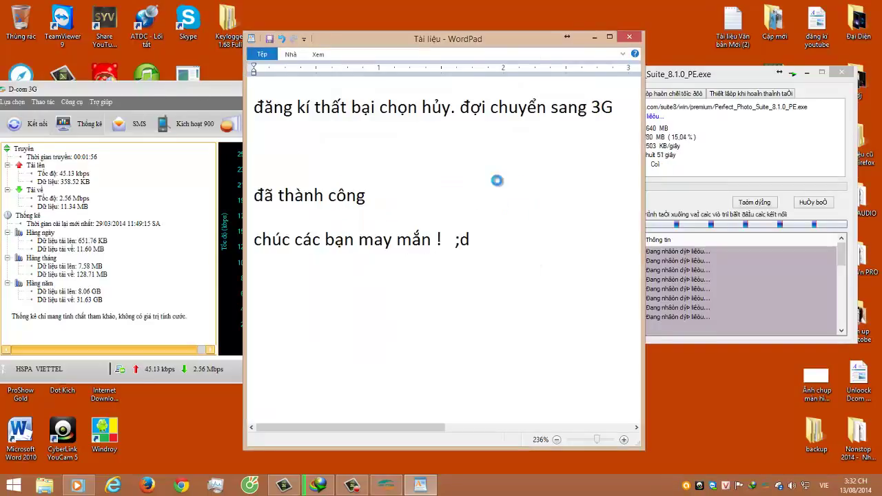
key(Escape)
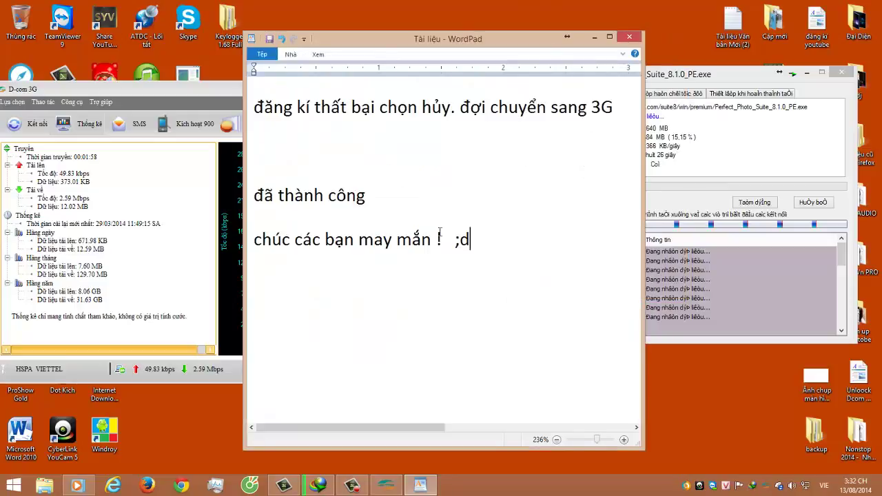
click(629, 38)
click(471, 253)
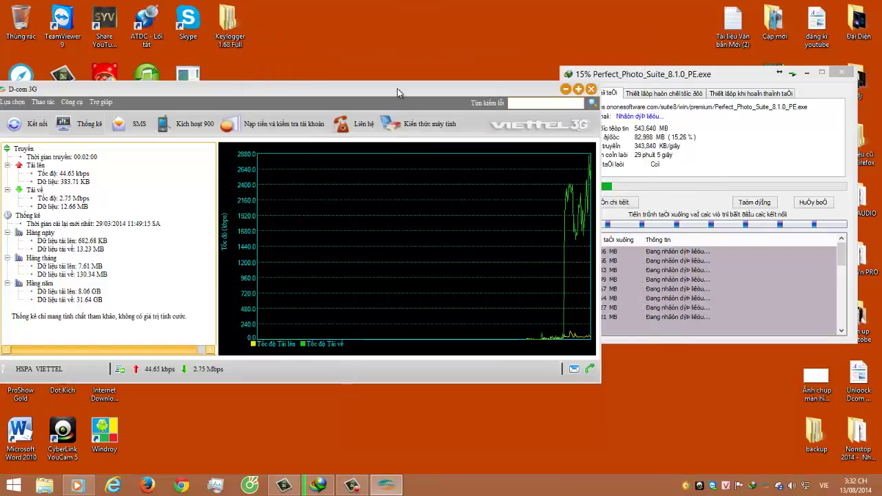
Move the download progress window and the D-com 3G statistics window toward the middle of the desktop.
drag(655, 74, 545, 50)
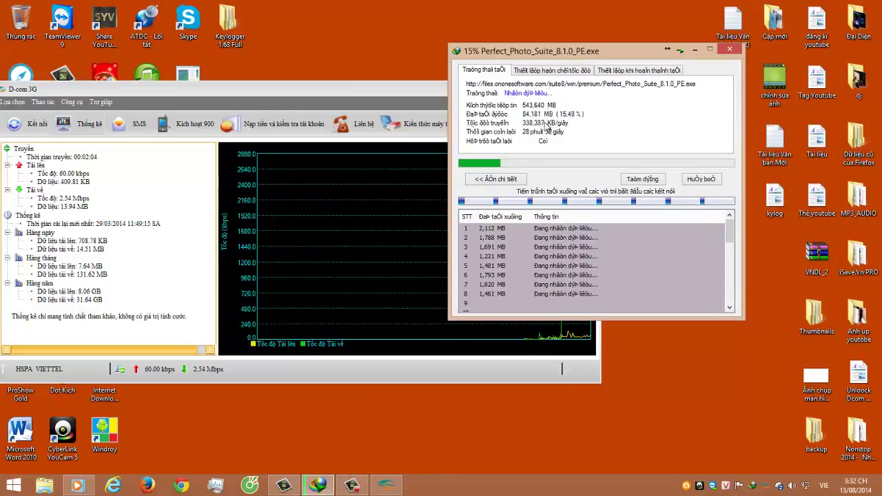
drag(413, 89, 548, 57)
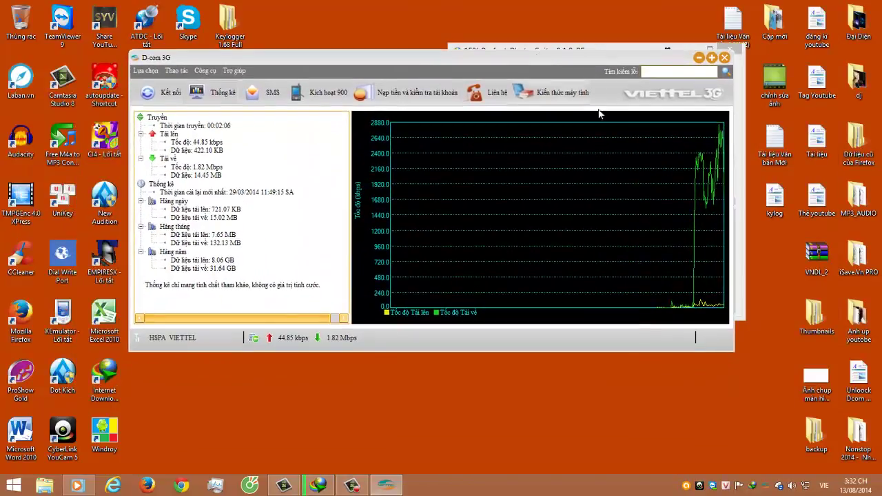